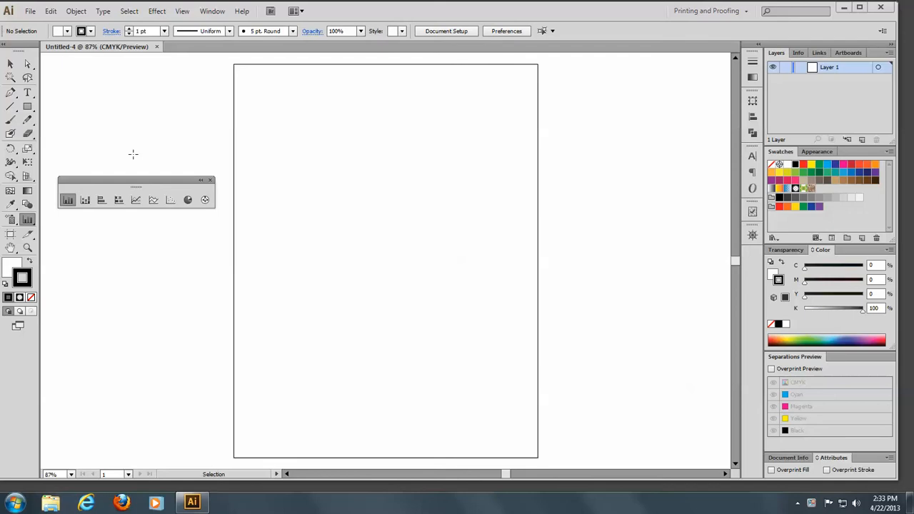
- Tear off the graph tools as a floating palette, review the available graph types, and close the palette
left_click(210, 180)
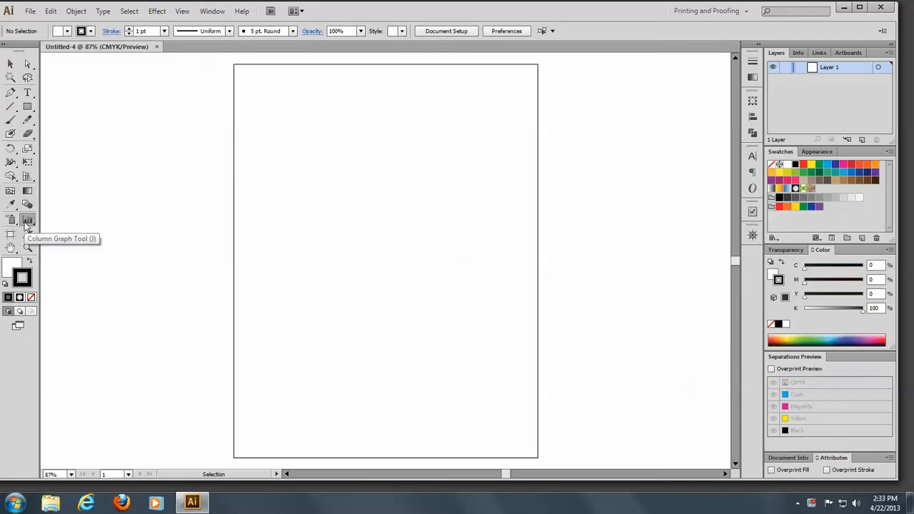
left_click(26, 223)
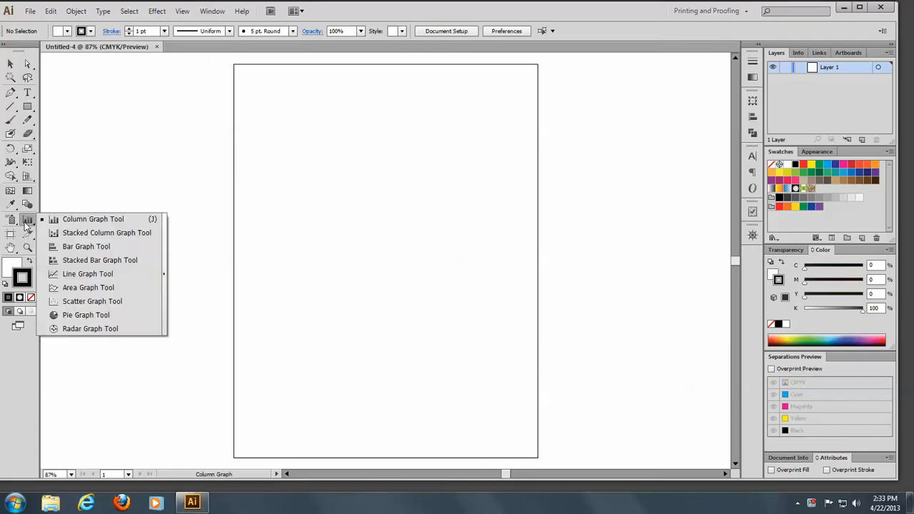
left_click_drag(161, 245, 165, 252)
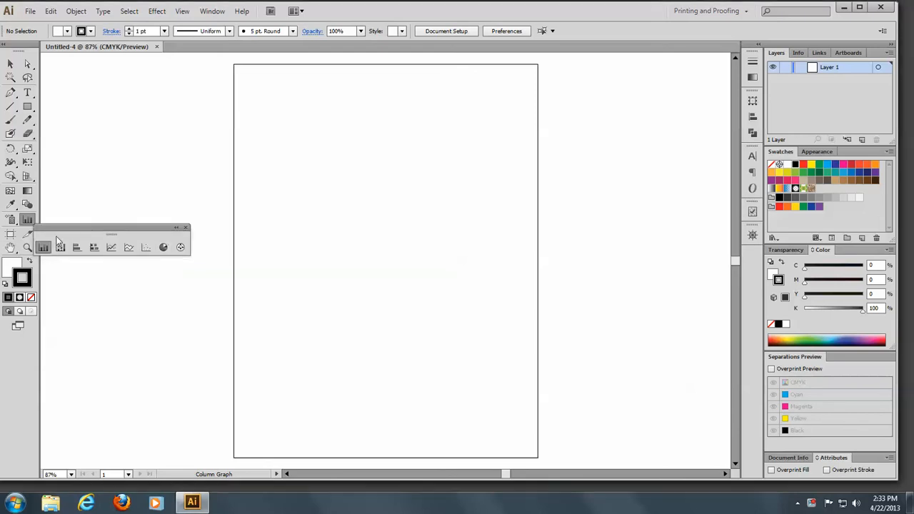
left_click_drag(63, 227, 302, 256)
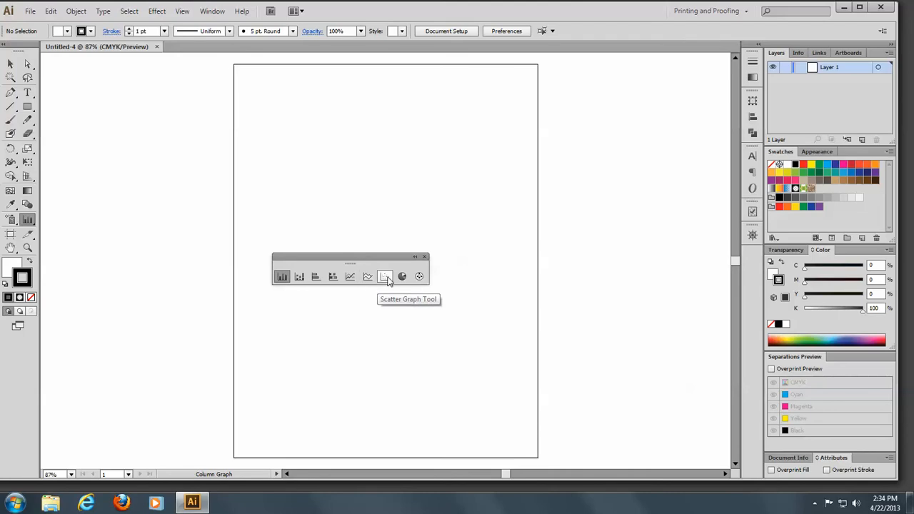
left_click(425, 258)
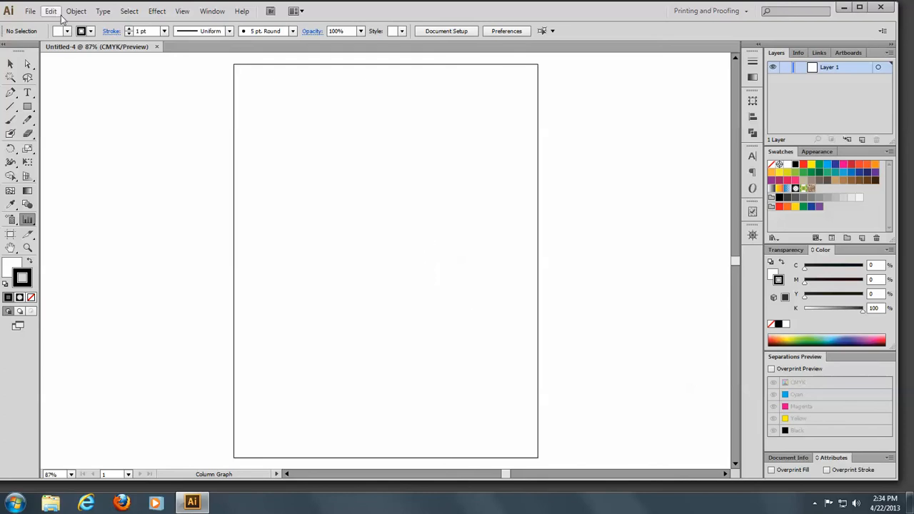
- Review the graph type settings, including the Value Axis options and the choices for tick mark length
left_click(77, 12)
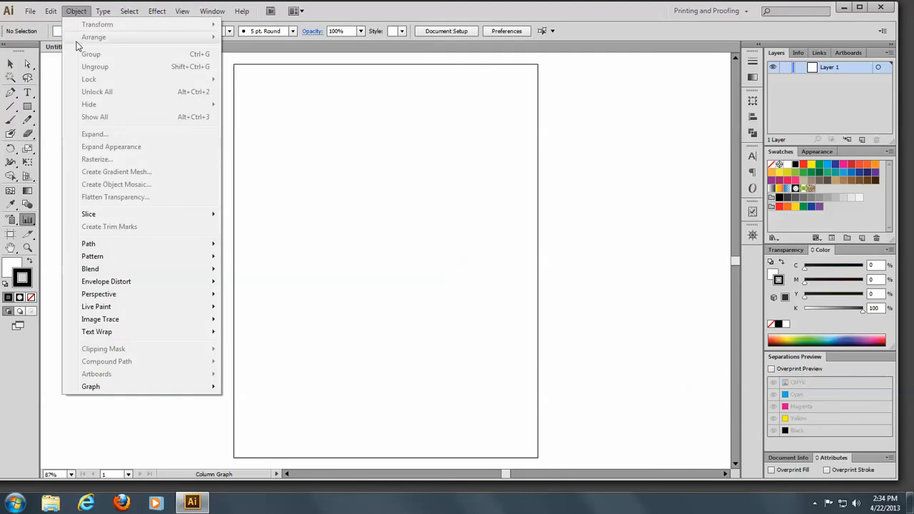
mouse_move(114, 388)
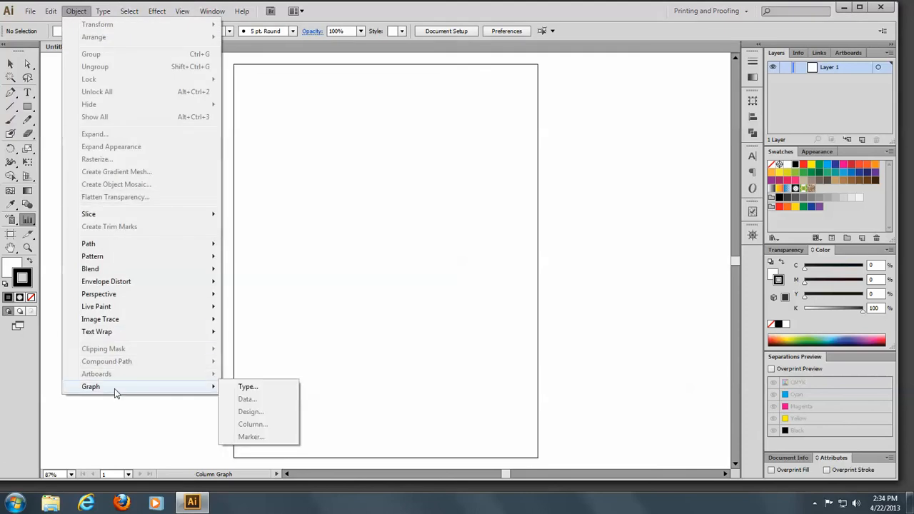
left_click(260, 392)
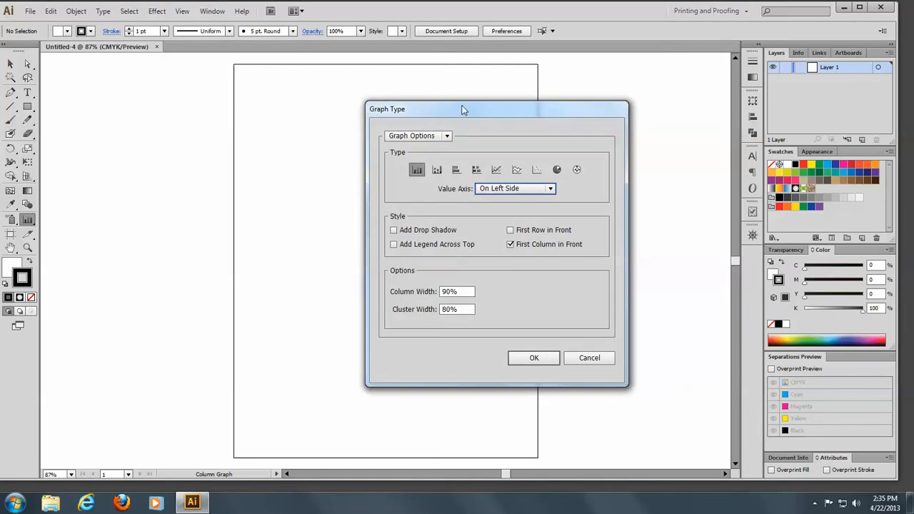
left_click_drag(462, 108, 440, 110)
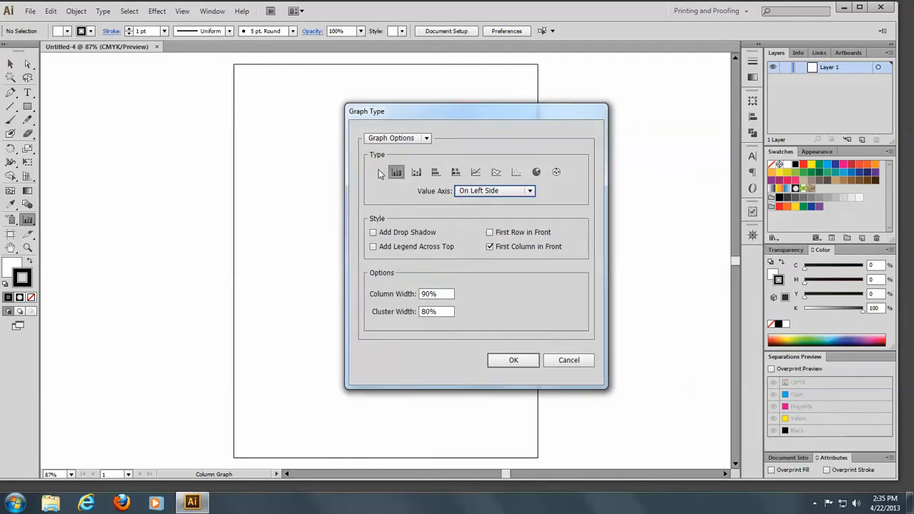
left_click(427, 138)
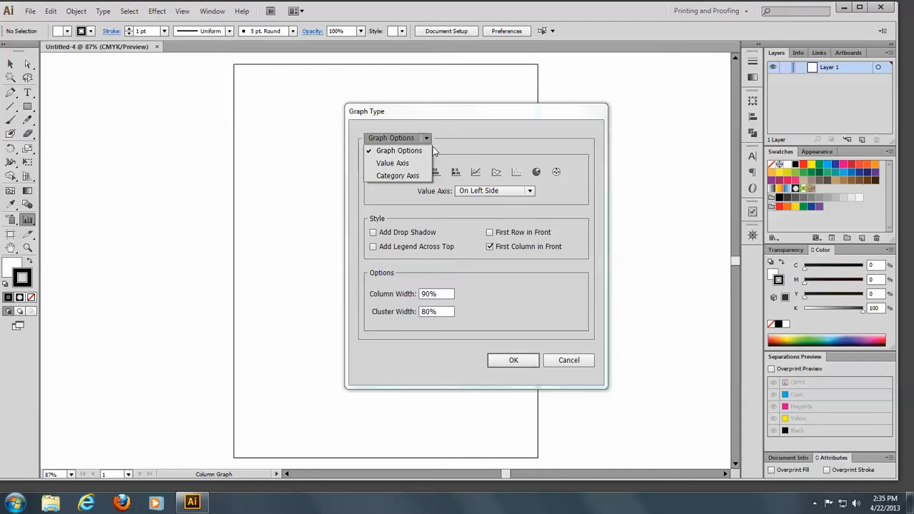
left_click(400, 163)
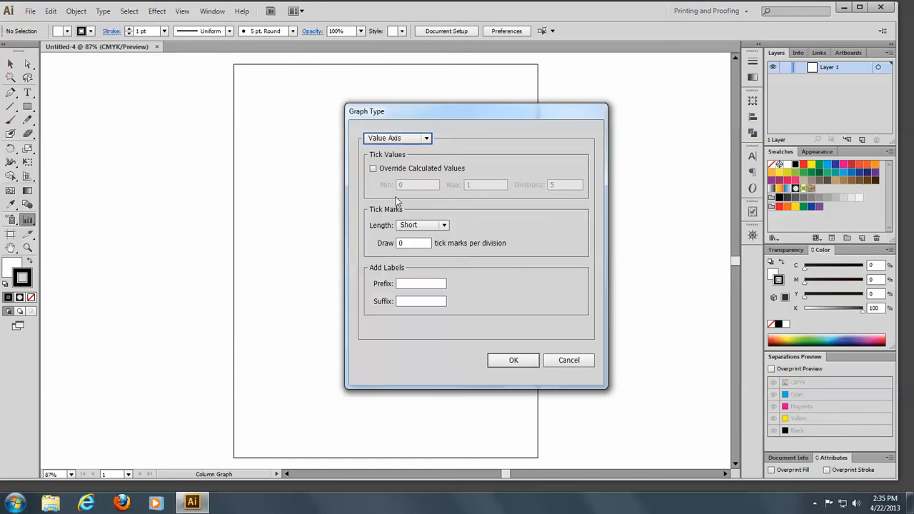
left_click(444, 226)
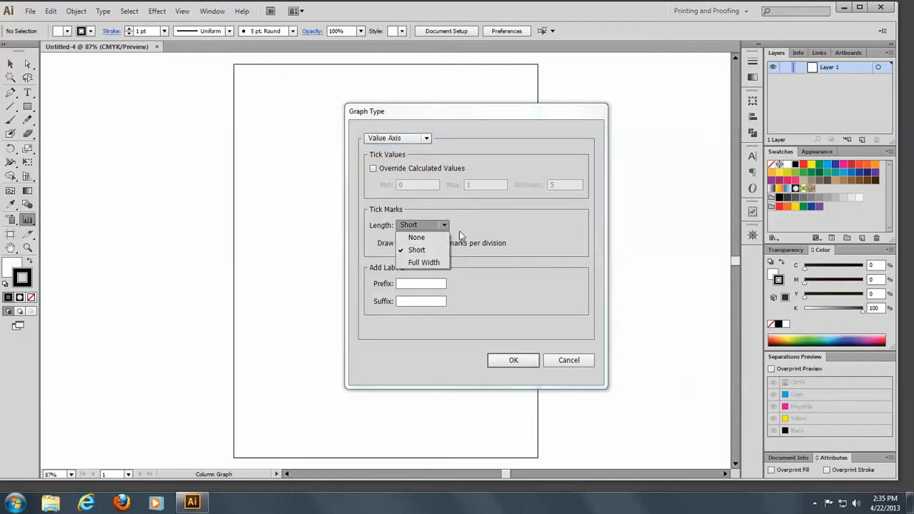
left_click(544, 229)
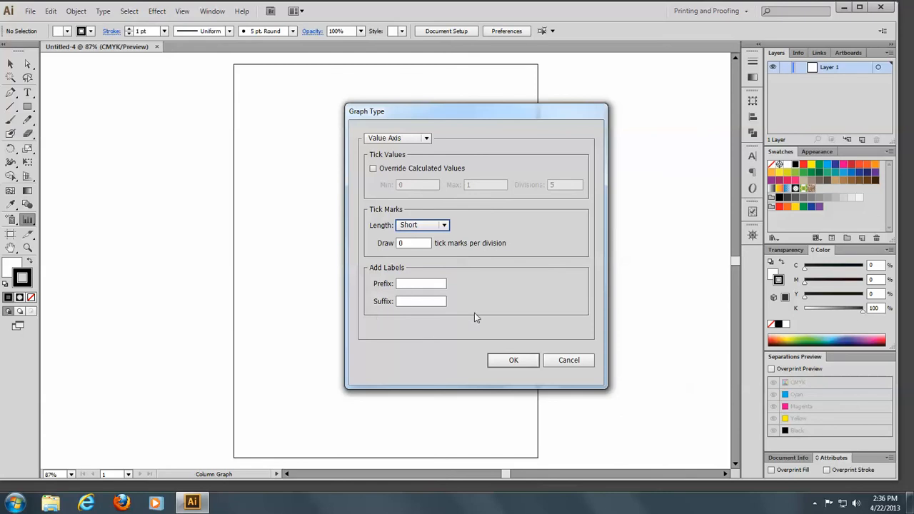
left_click(513, 362)
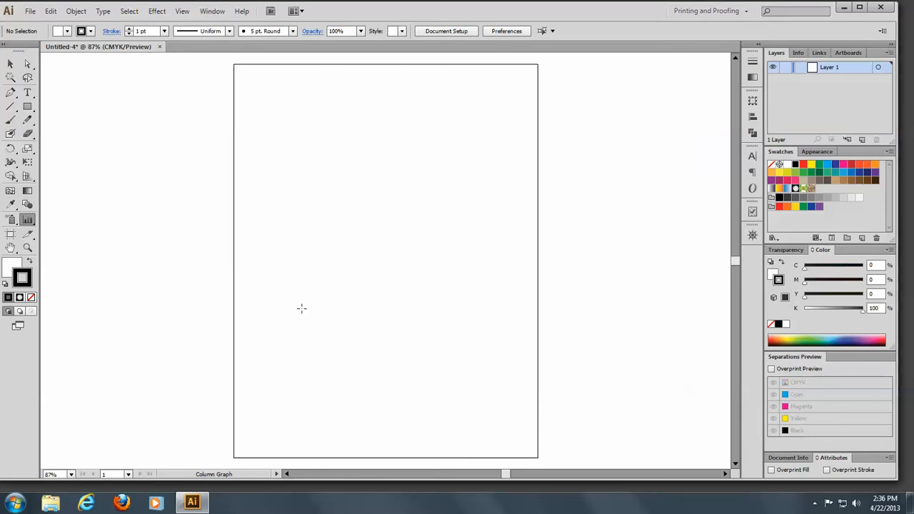
- Examine the Graph Options for the column graph, including which sides the value axis can be placed on
left_click(73, 13)
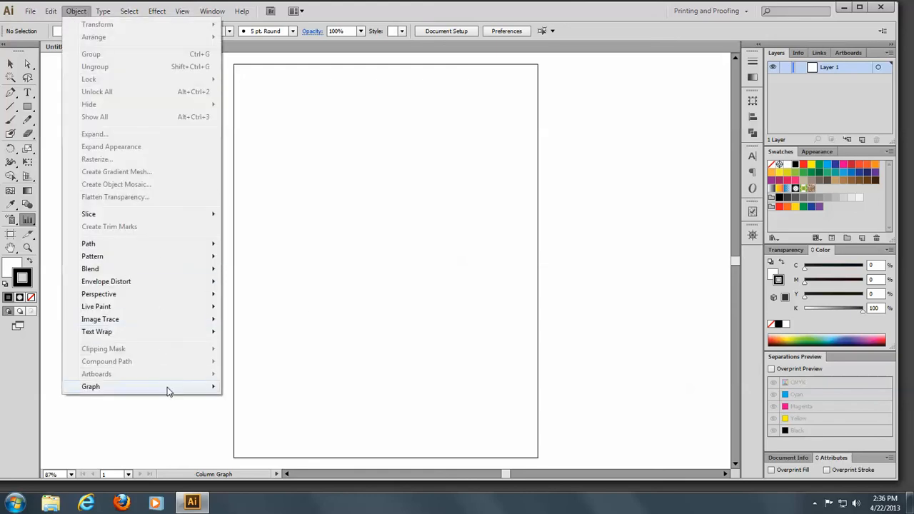
mouse_move(168, 388)
left_click(278, 388)
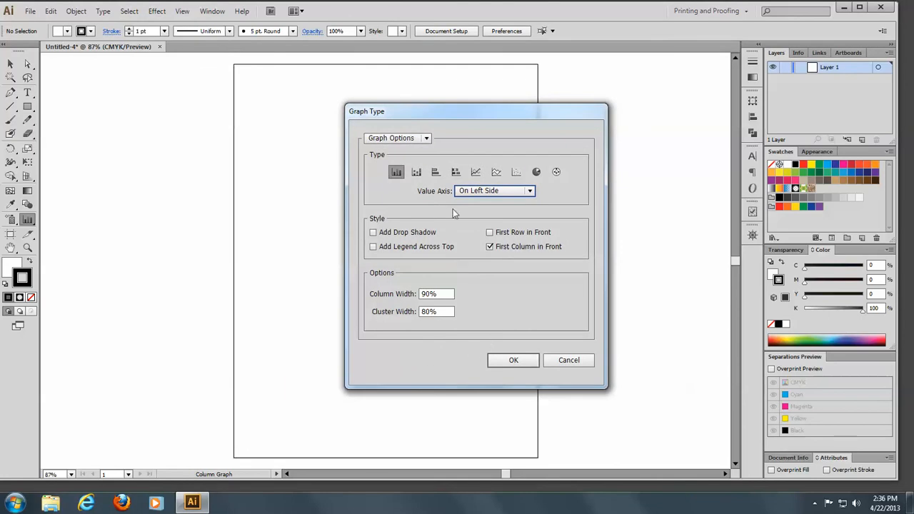
left_click(530, 191)
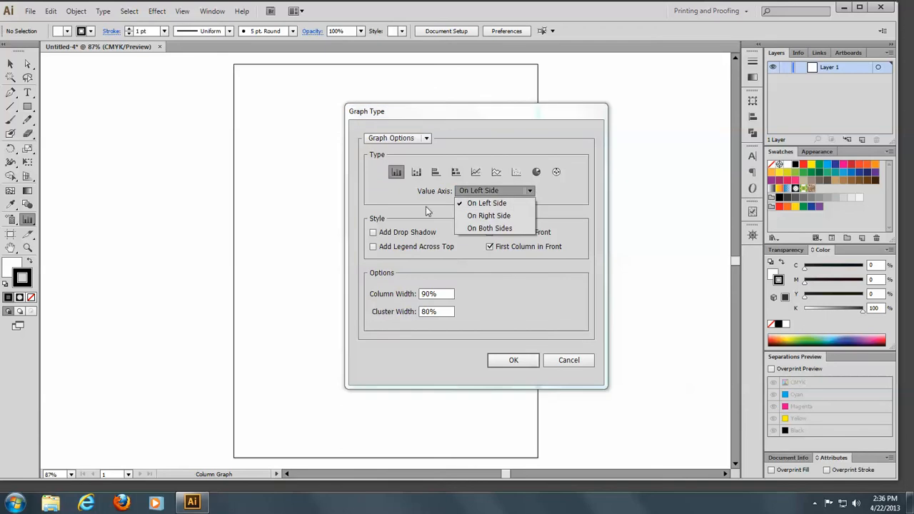
left_click(692, 209)
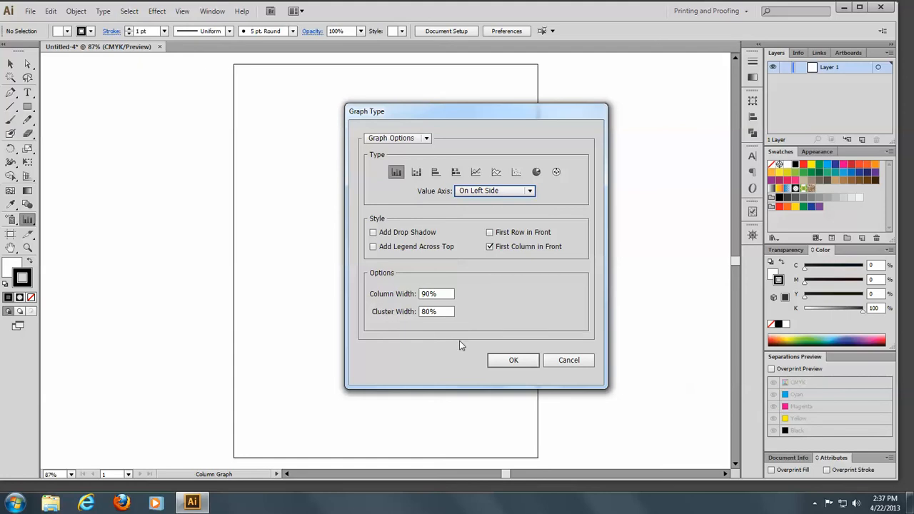
left_click(521, 364)
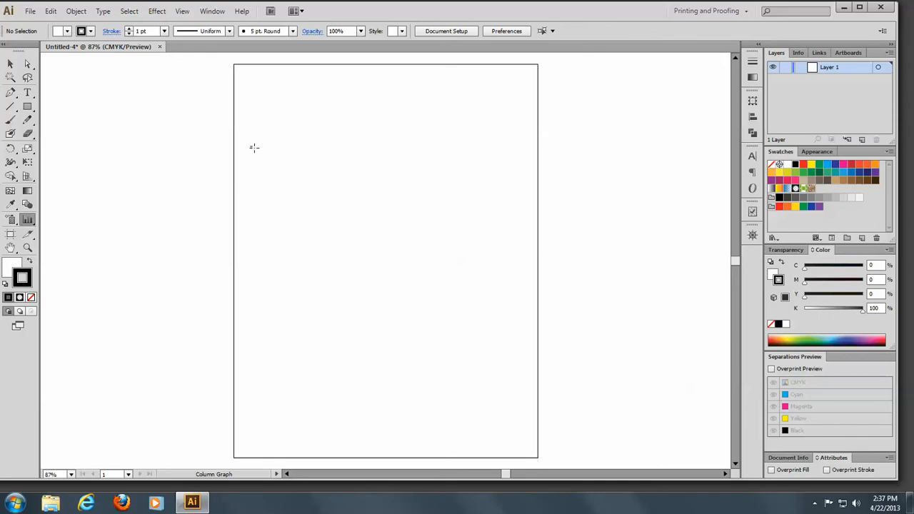
- Draw a column graph across the middle of the artboard and enter June, July and August down the first data column
left_click_drag(254, 148, 493, 369)
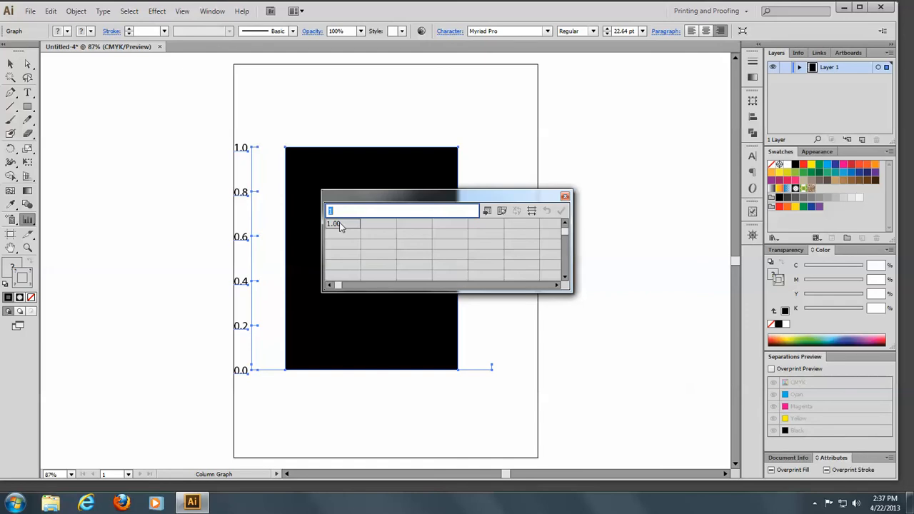
key("BackSpace")
type("Jul")
type("ne")
key("Return")
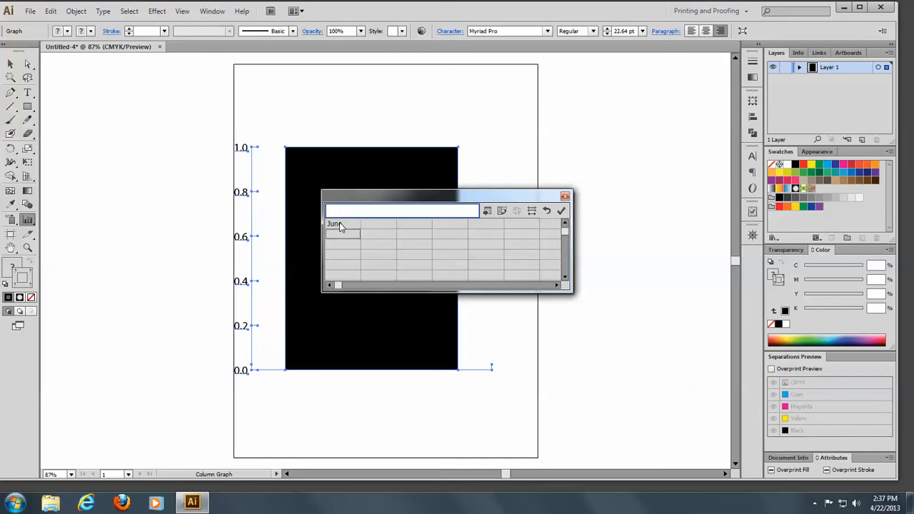
type("July")
key("Return")
type("August")
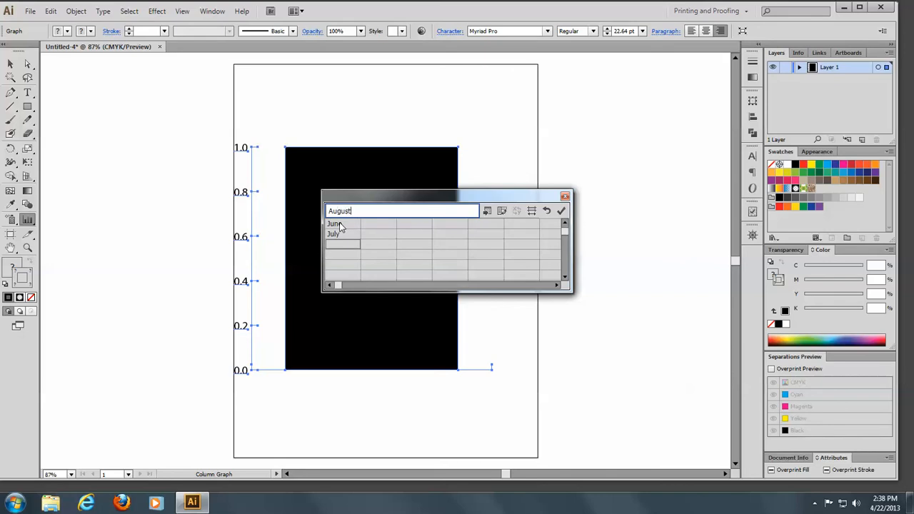
key("Return")
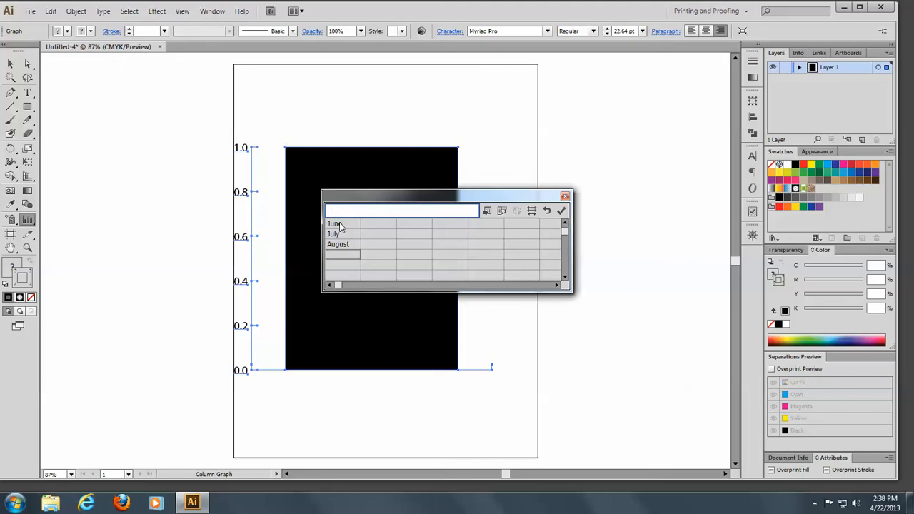
- Enter the graph values 4 for June, 3 for July and 2.5 for August
left_click(390, 228)
key("Return")
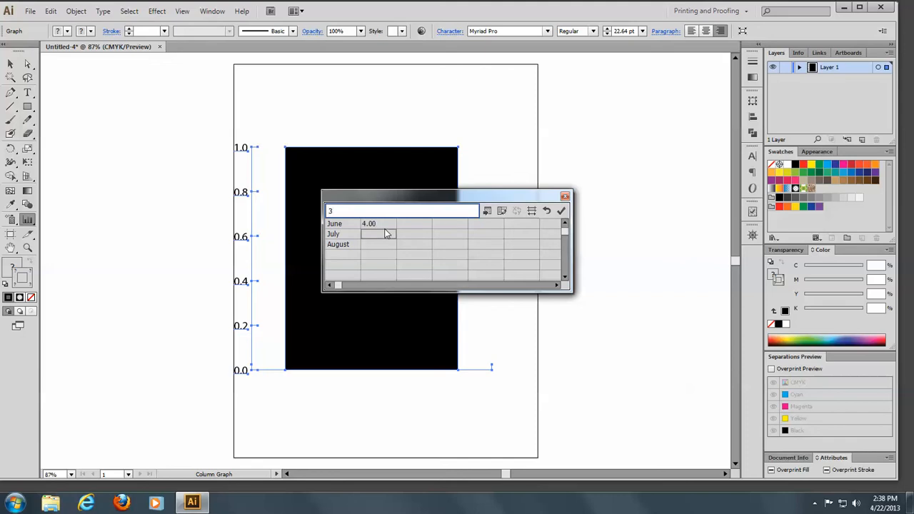
key("Return")
type("2.5")
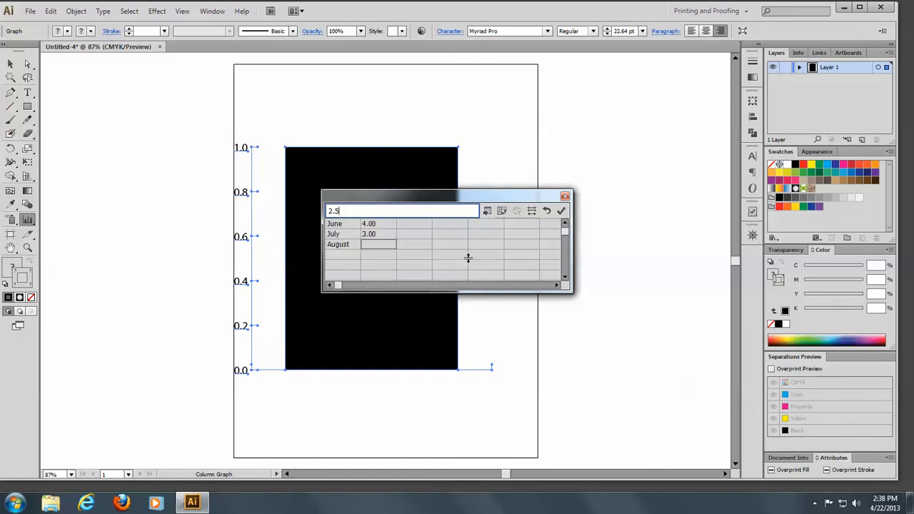
key("Return")
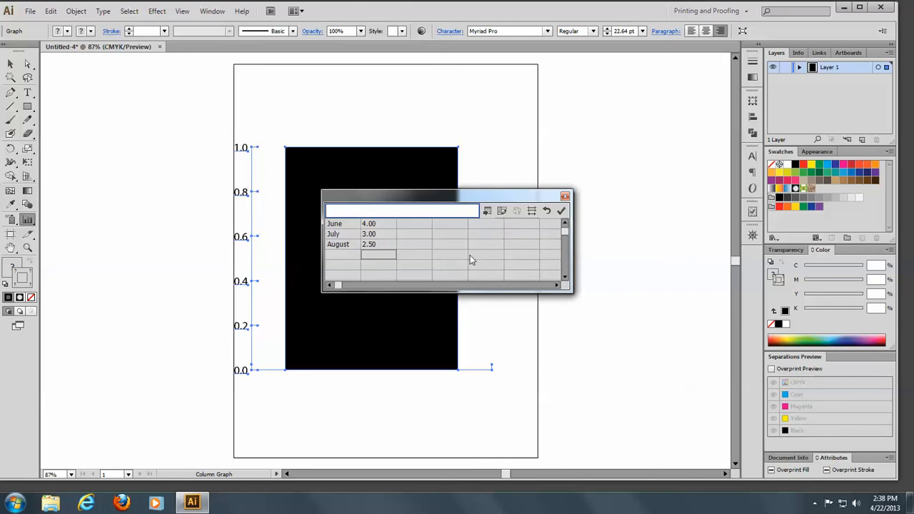
- Transpose the graph data's rows and columns and back, then apply the data and close the data window
left_click(502, 212)
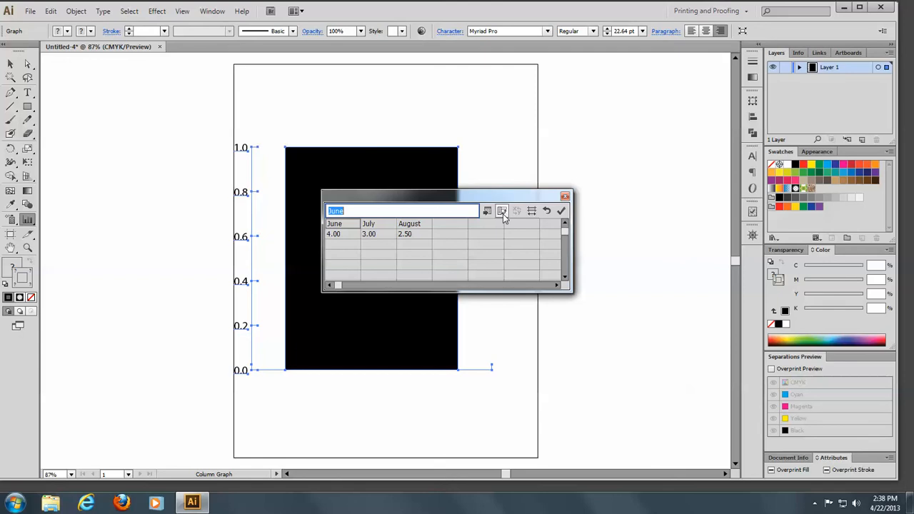
left_click(503, 212)
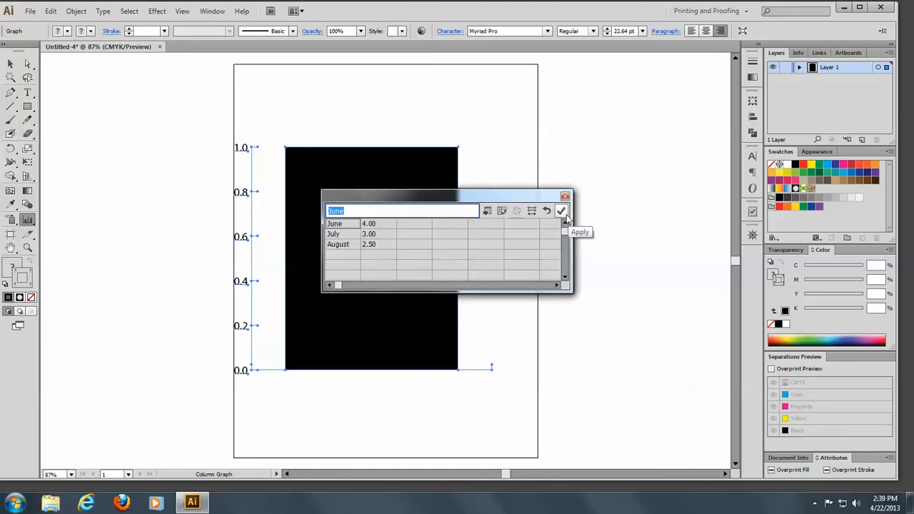
left_click(562, 212)
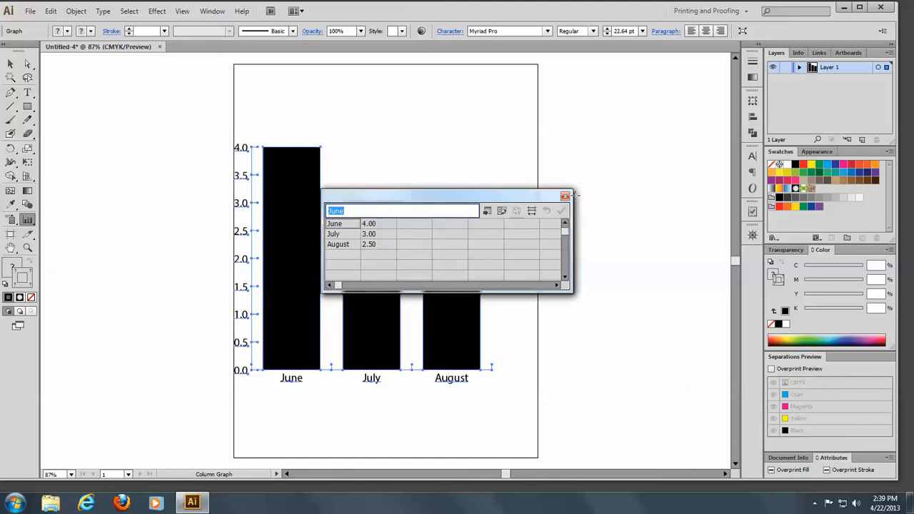
left_click(566, 197)
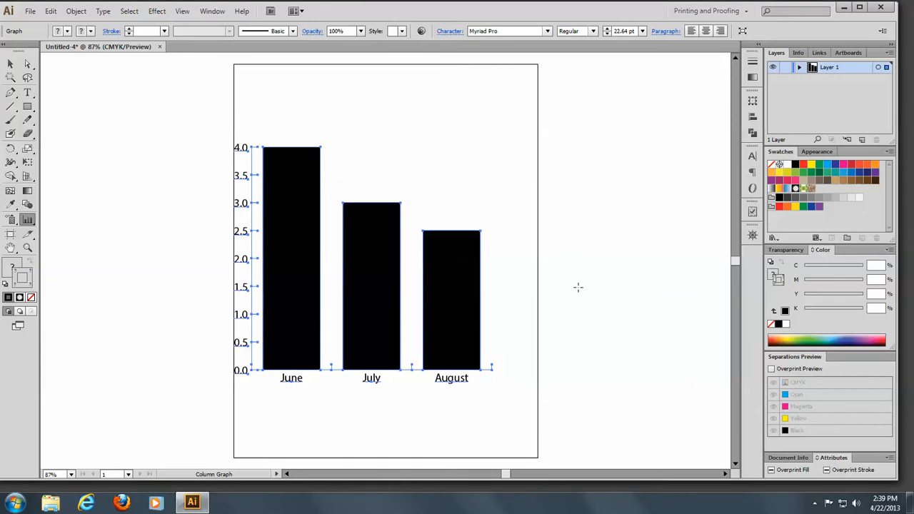
- Select only the June column with the Group Selection tool and give it a CMYK Magenta fill and no stroke
left_click(33, 66)
left_click_drag(33, 66, 100, 78)
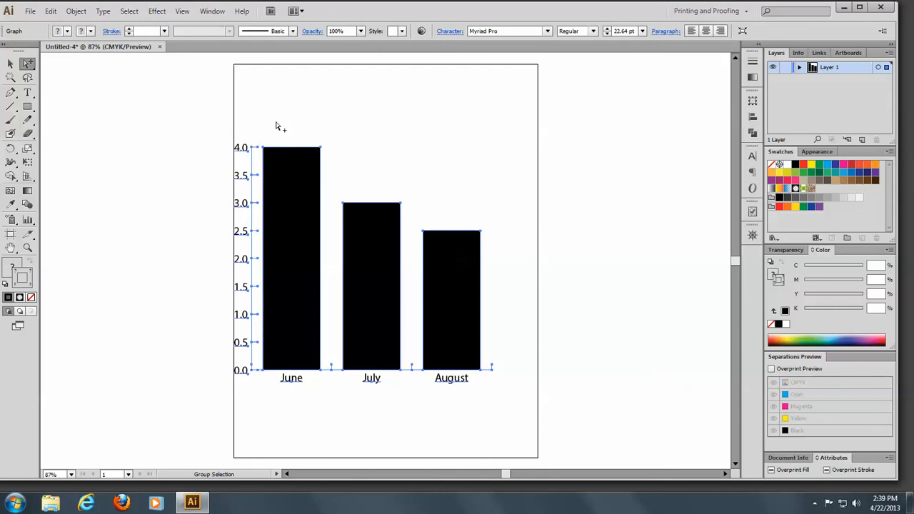
left_click(636, 225)
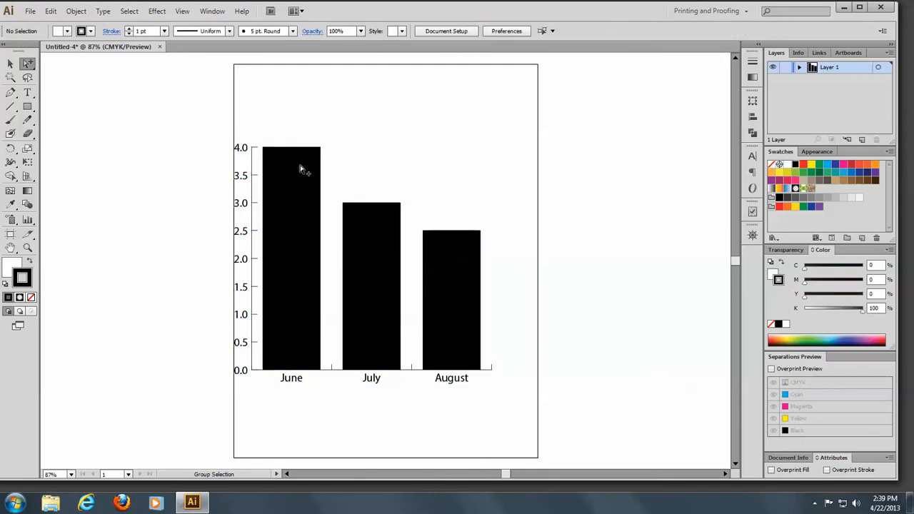
left_click(284, 186)
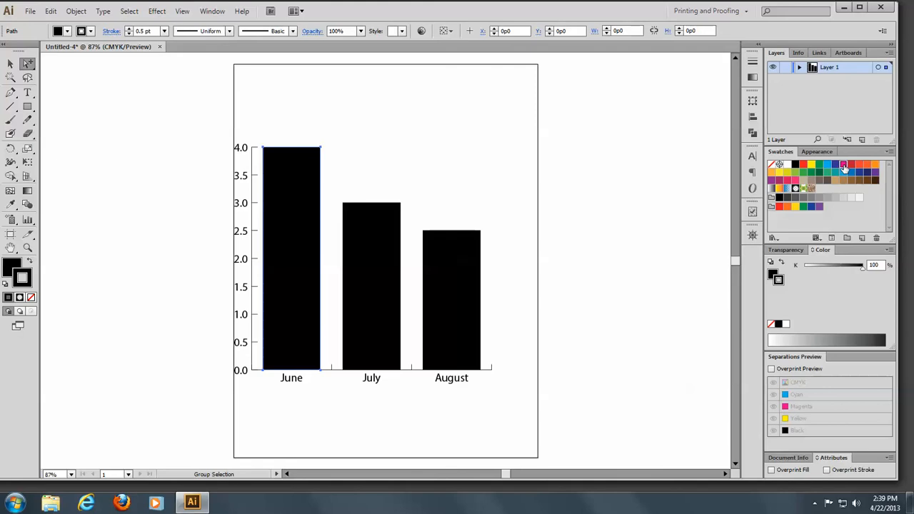
left_click(843, 165)
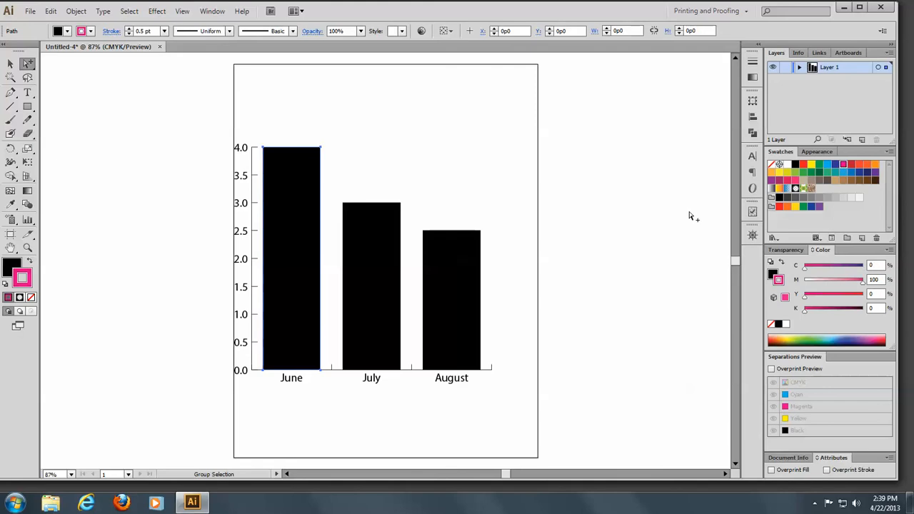
left_click(31, 297)
left_click(7, 267)
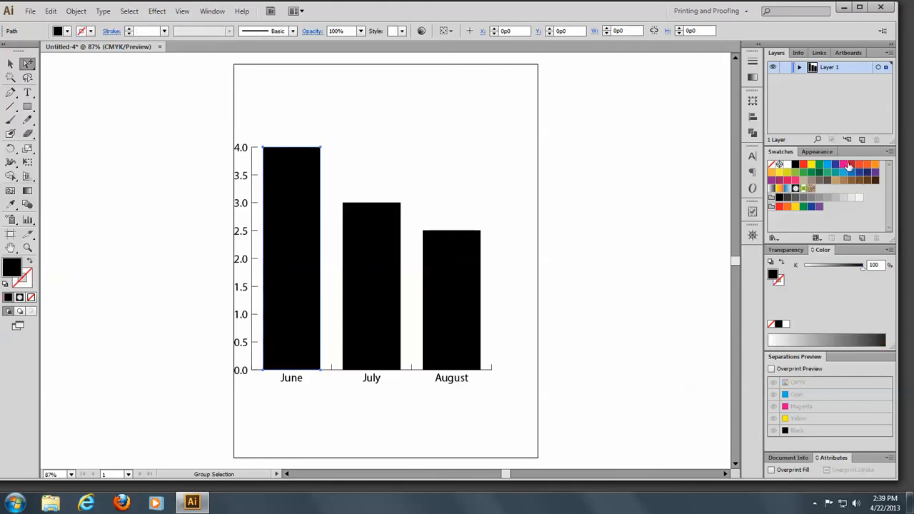
left_click(846, 165)
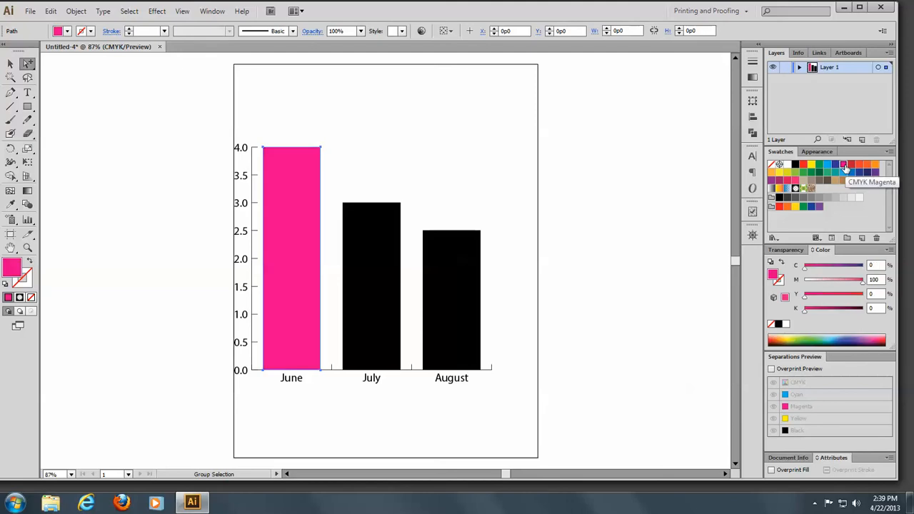
- Fill the July column with orange and the August column with green
left_click(377, 293)
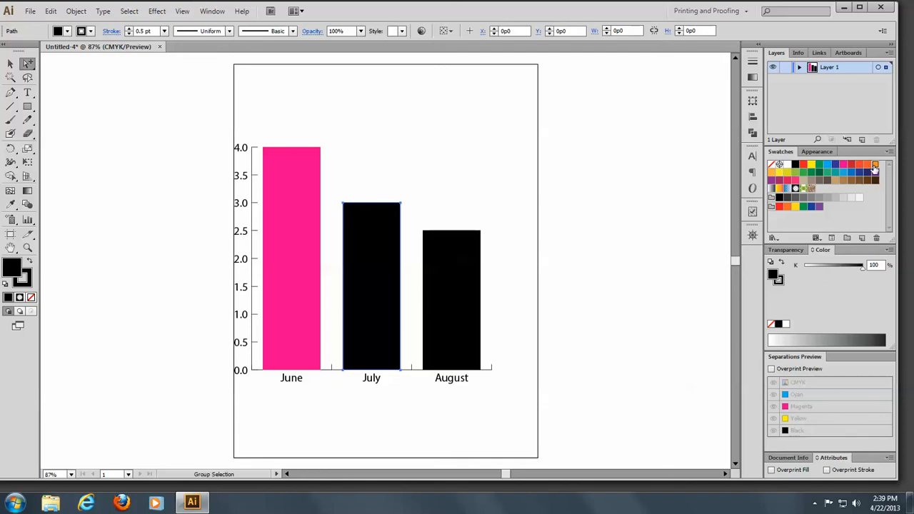
left_click(875, 165)
left_click(447, 266)
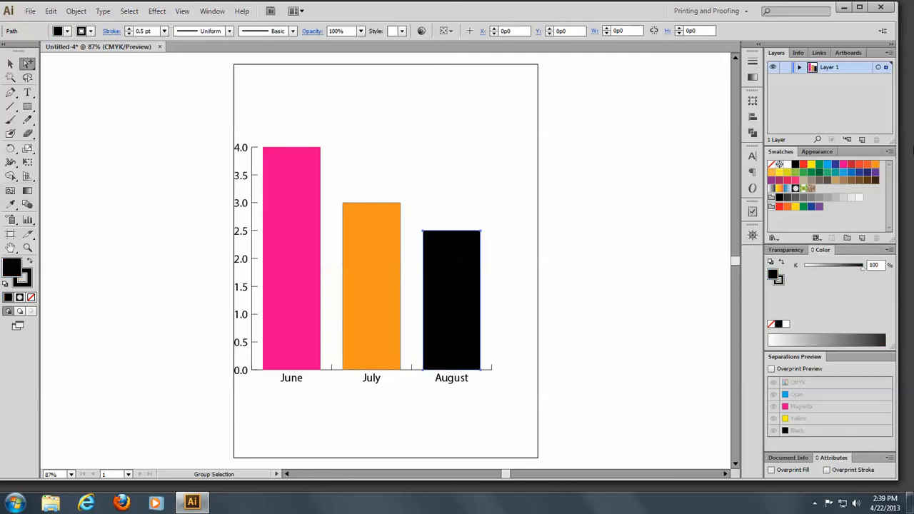
left_click(820, 166)
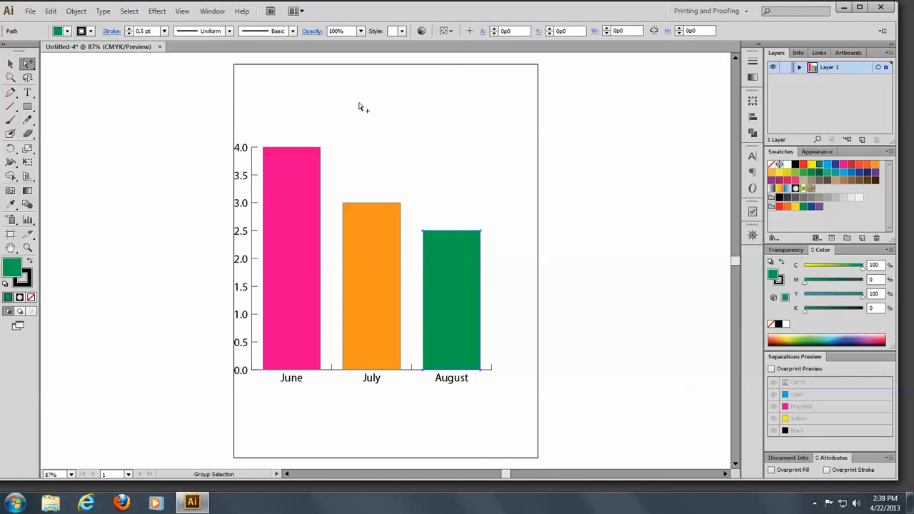
- Try to delete the category-axis tick mark between June and July, then clear the selection
left_click(445, 384)
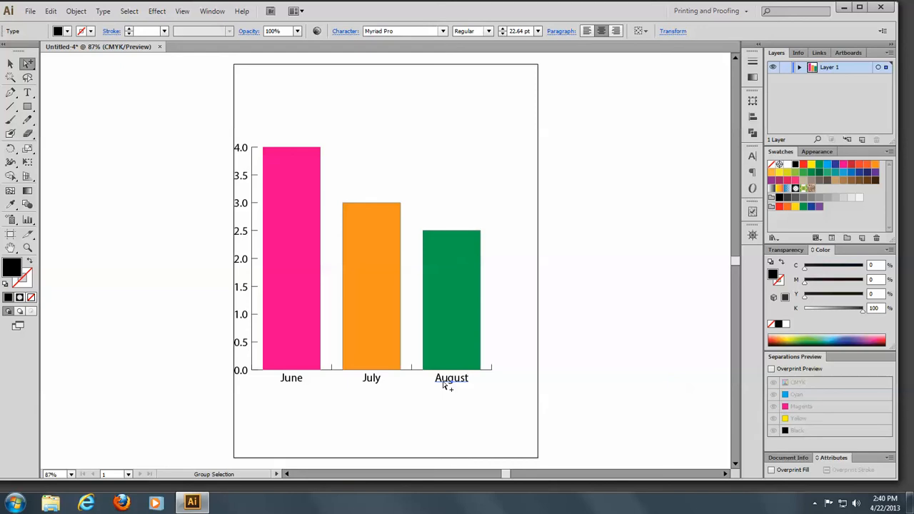
left_click(331, 367)
key("Delete")
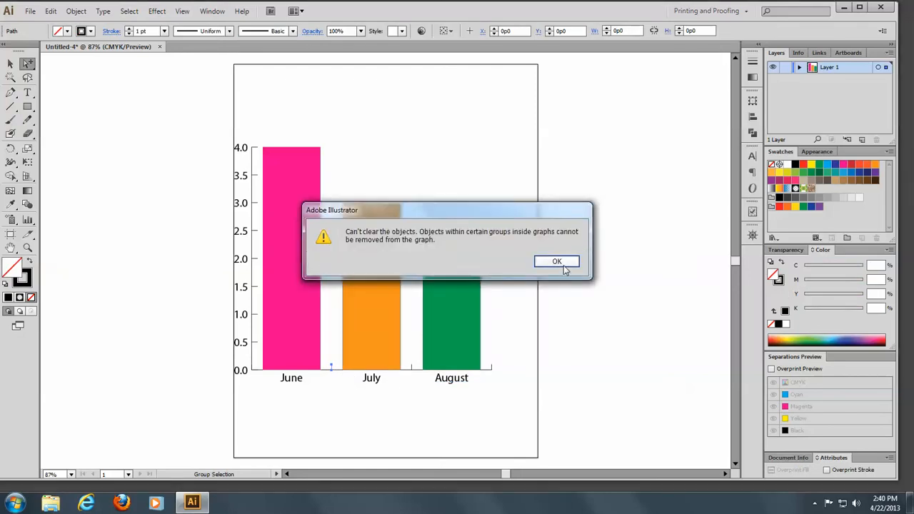
left_click(558, 262)
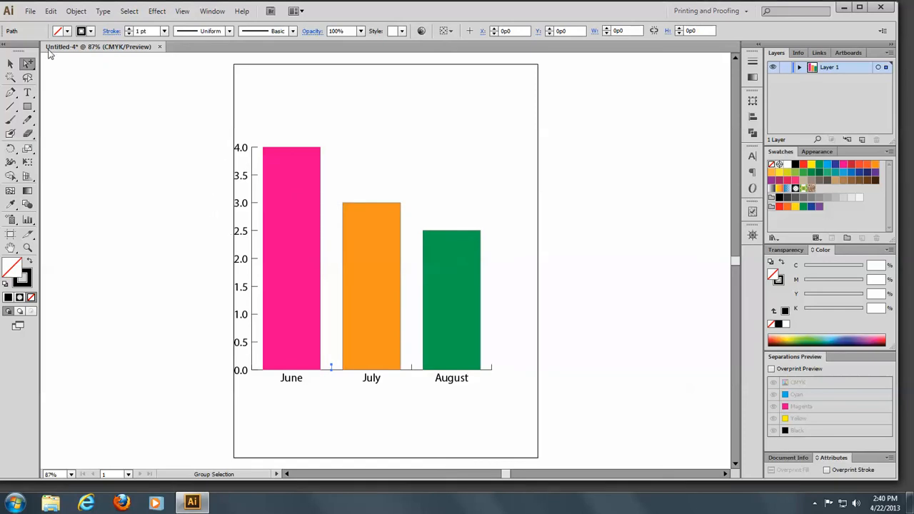
left_click(10, 64)
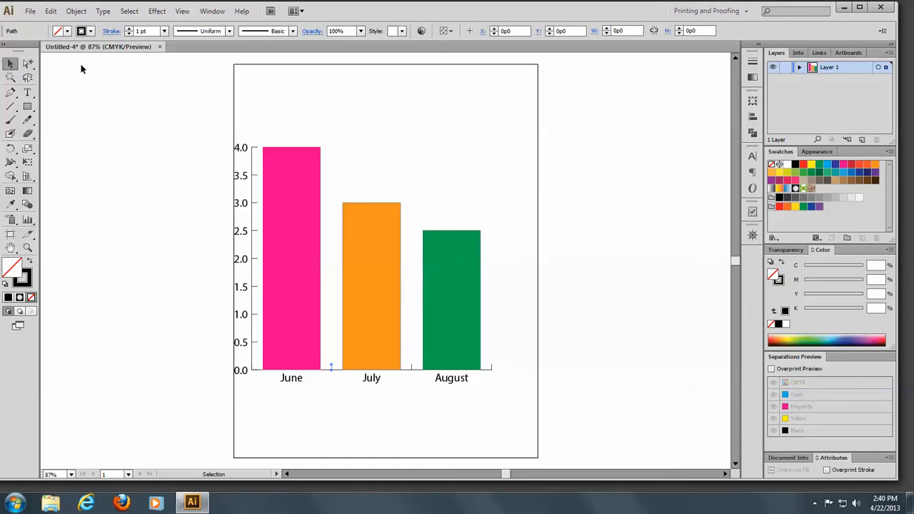
left_click(103, 95)
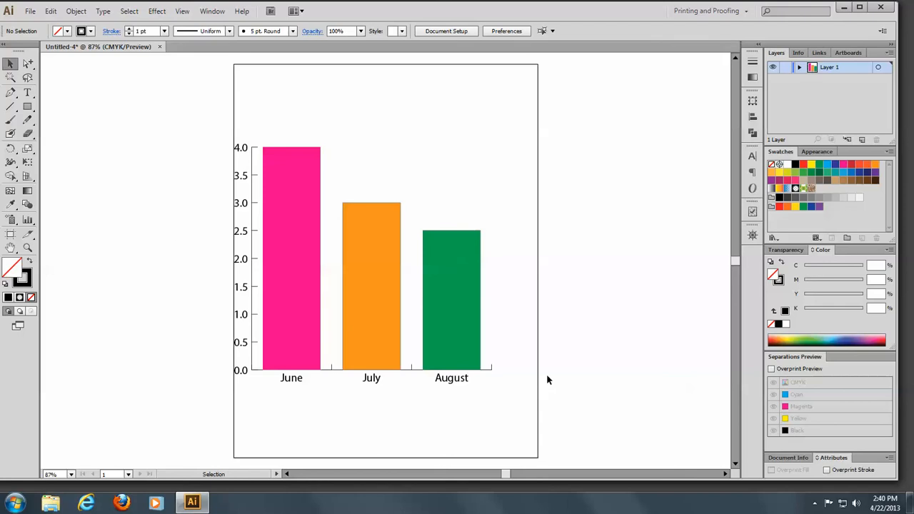
- Draw an ellipse about 15p5 wide and 8p1 high beside the artboard, with a cyan fill and no stroke
left_click(26, 107)
left_click_drag(26, 113, 95, 135)
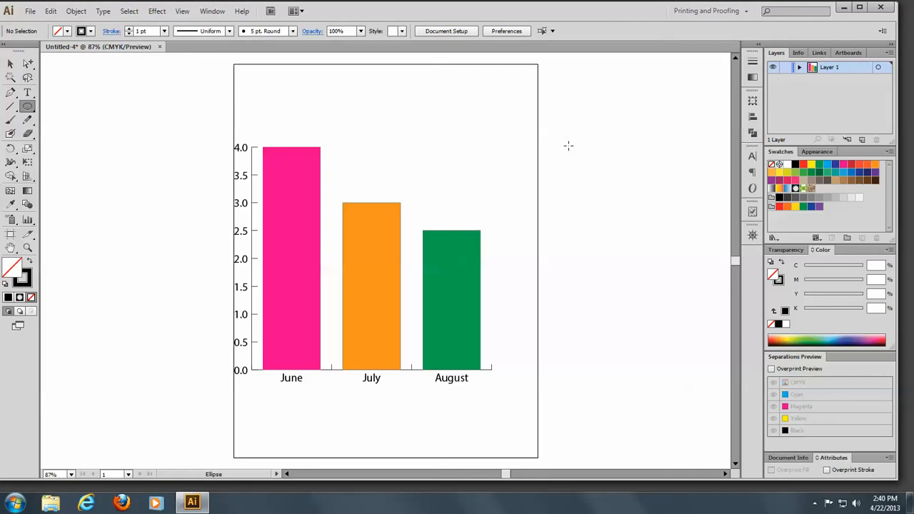
left_click_drag(568, 146, 661, 194)
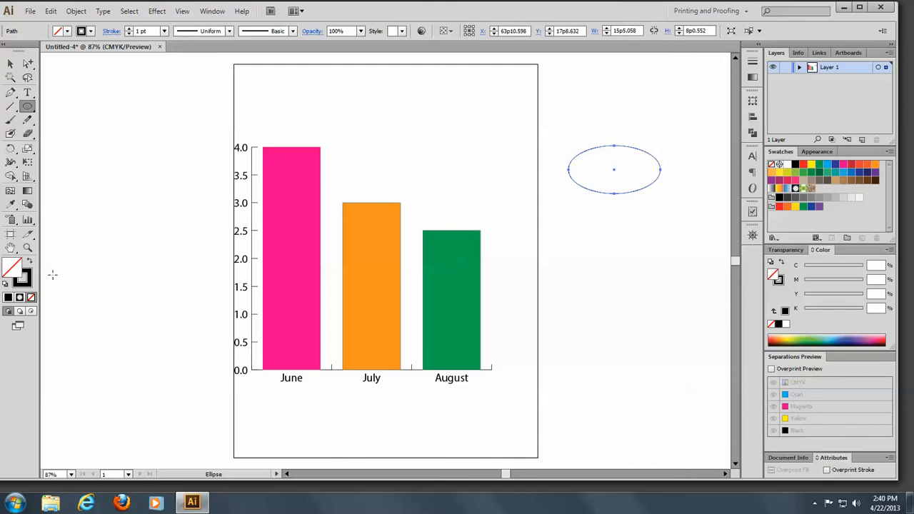
left_click(22, 283)
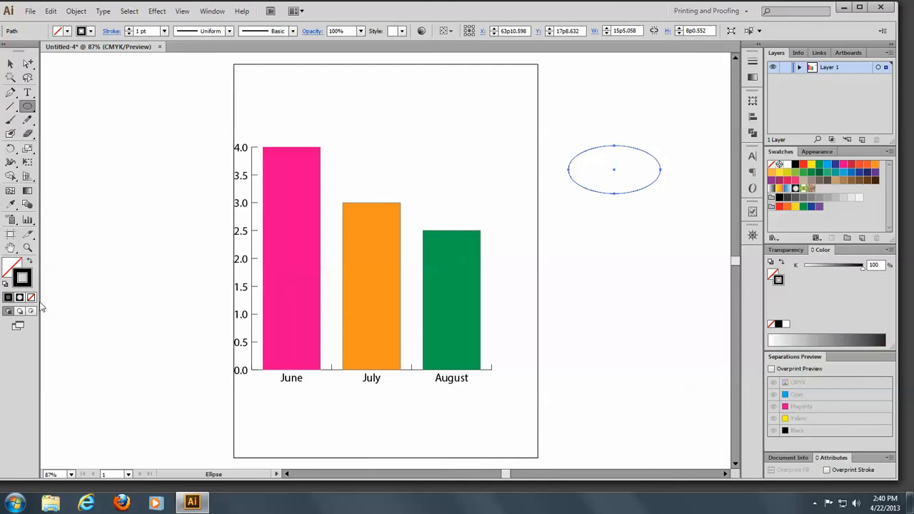
left_click(30, 298)
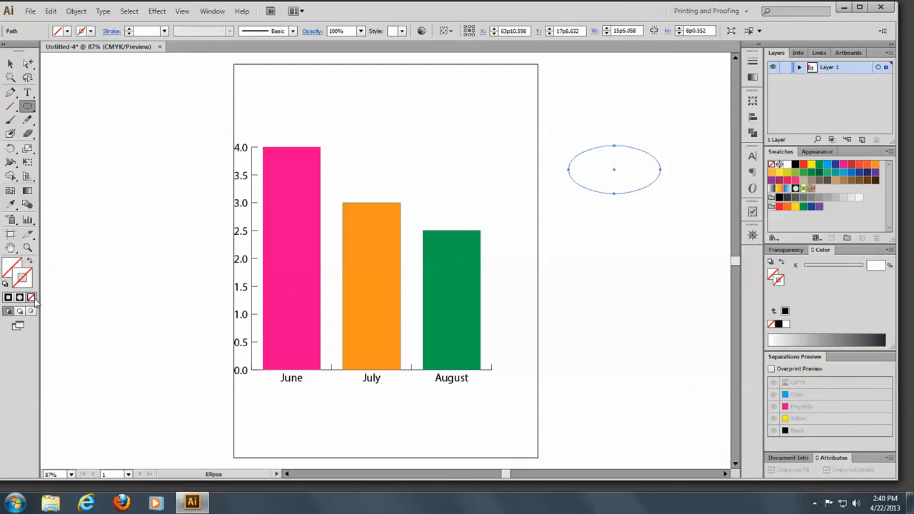
left_click(10, 266)
left_click(827, 165)
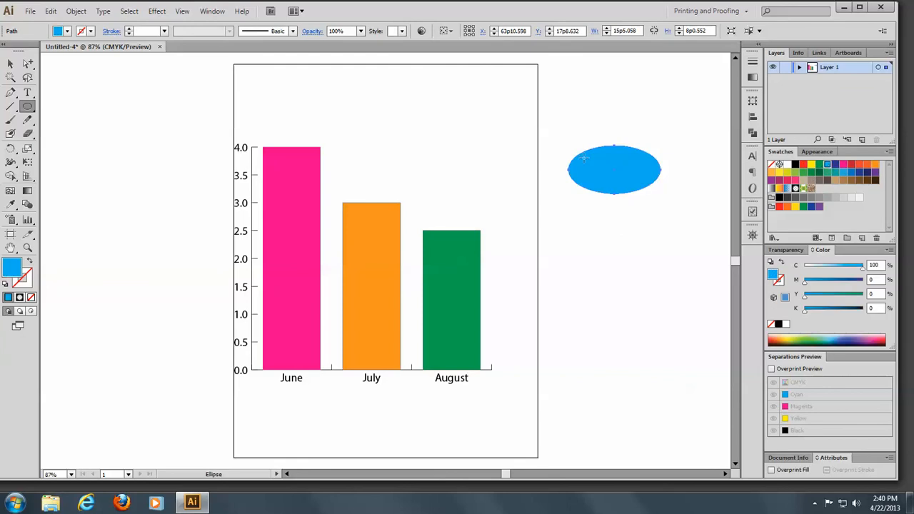
- Draw a rectangle about 23p9 by 5p8 over the ellipse's lower half and fill it with red
left_click_drag(32, 111, 71, 106)
left_click_drag(555, 170, 699, 205)
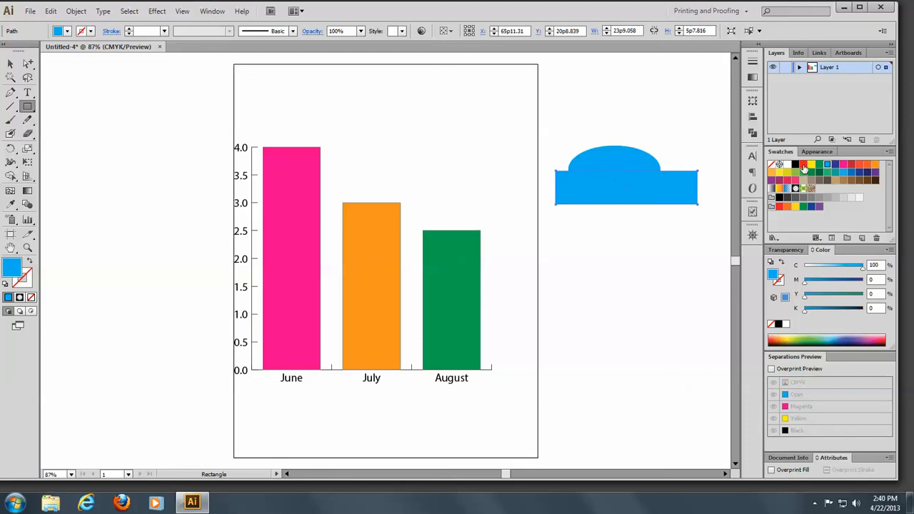
left_click(804, 164)
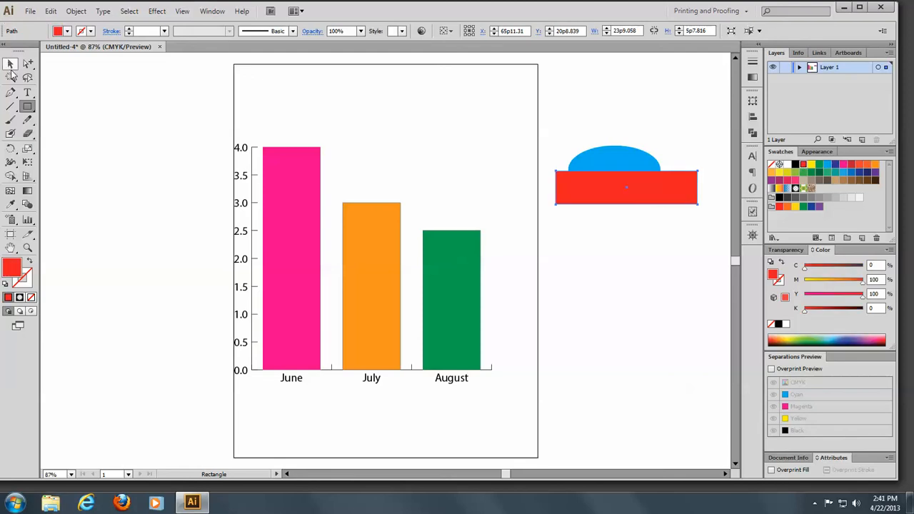
- Subtract the red rectangle from the cyan ellipse with Pathfinder's Minus Front, leaving a dome shape, and deselect it
left_click(10, 63)
left_click_drag(574, 132, 718, 238)
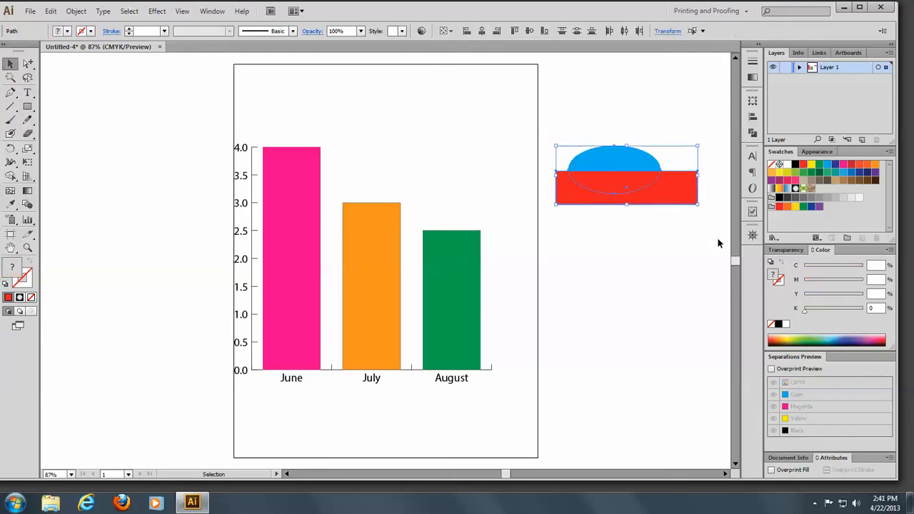
left_click(211, 11)
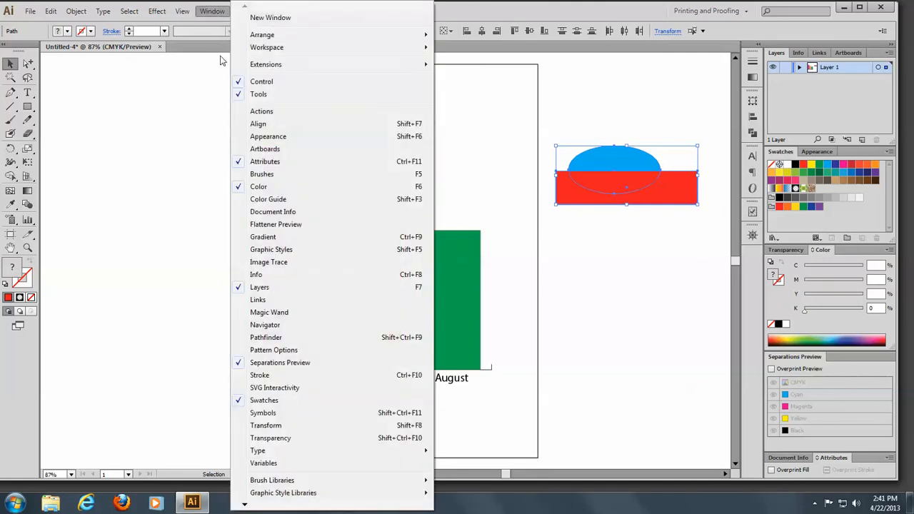
left_click(270, 342)
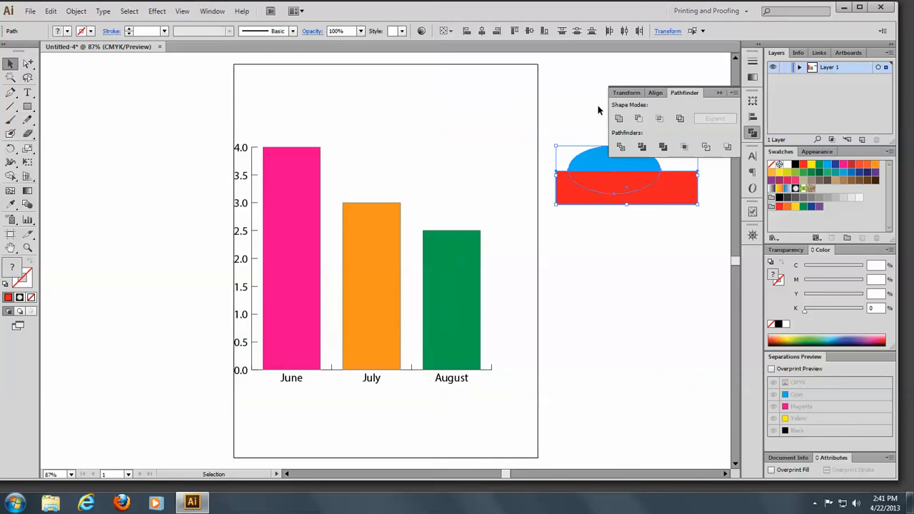
left_click(639, 120)
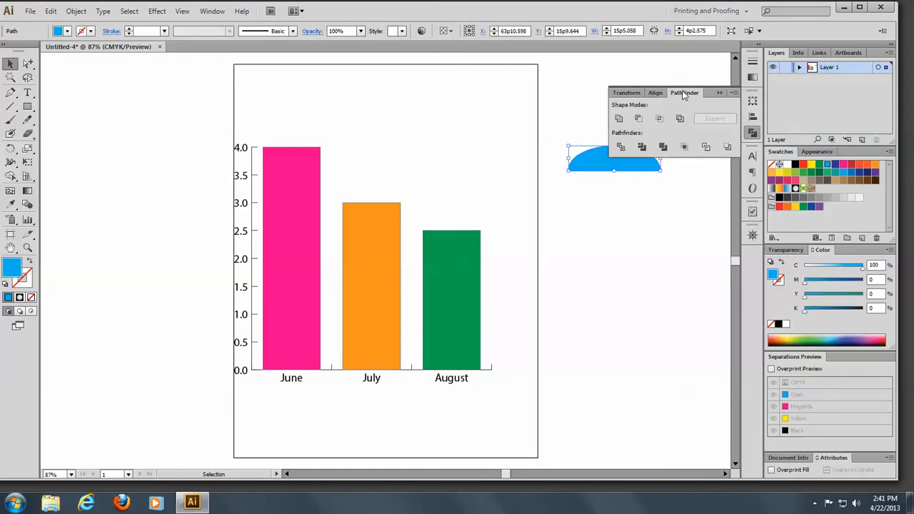
left_click(721, 94)
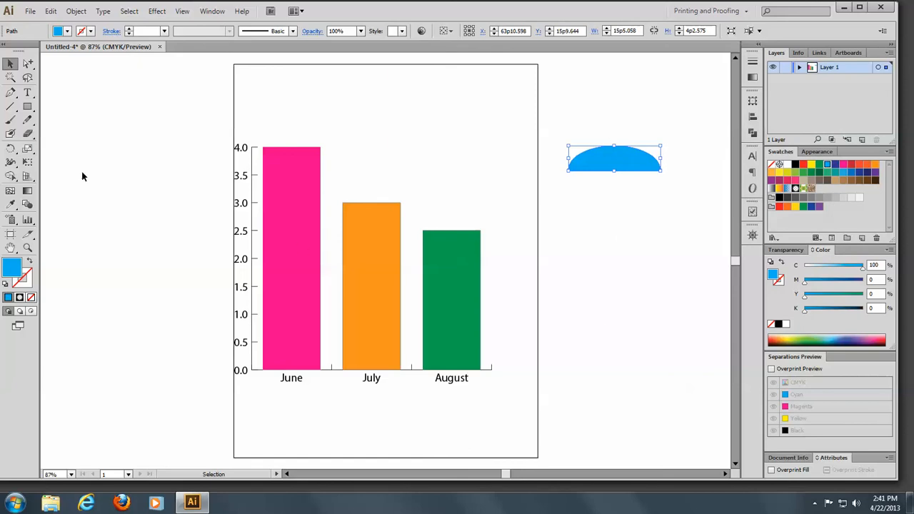
left_click(71, 219)
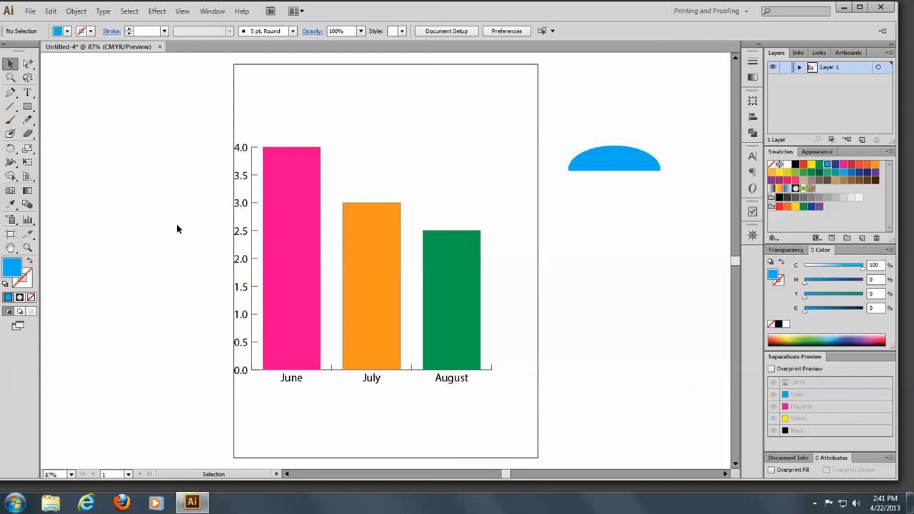
- Draw an umbrella handle with the Pen tool, running down through the dome and hooking at its end, with no fill and a brown stroke
left_click(32, 299)
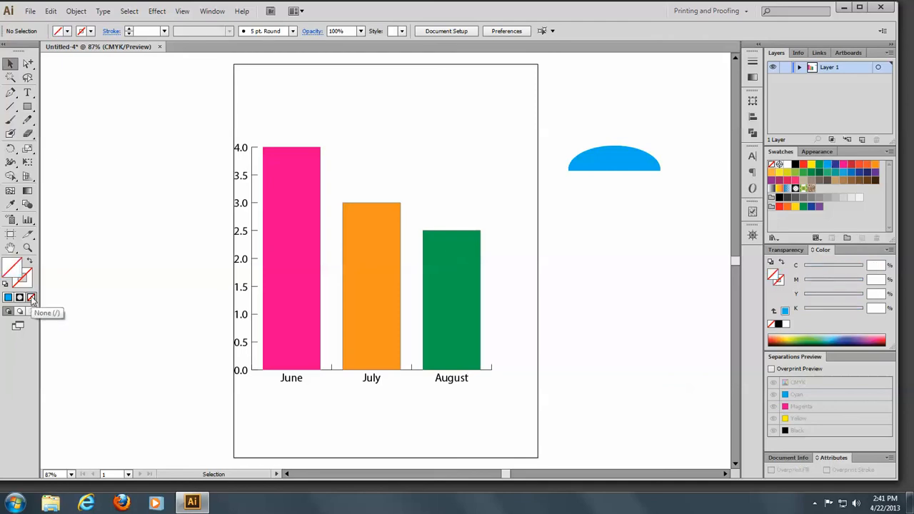
left_click(28, 285)
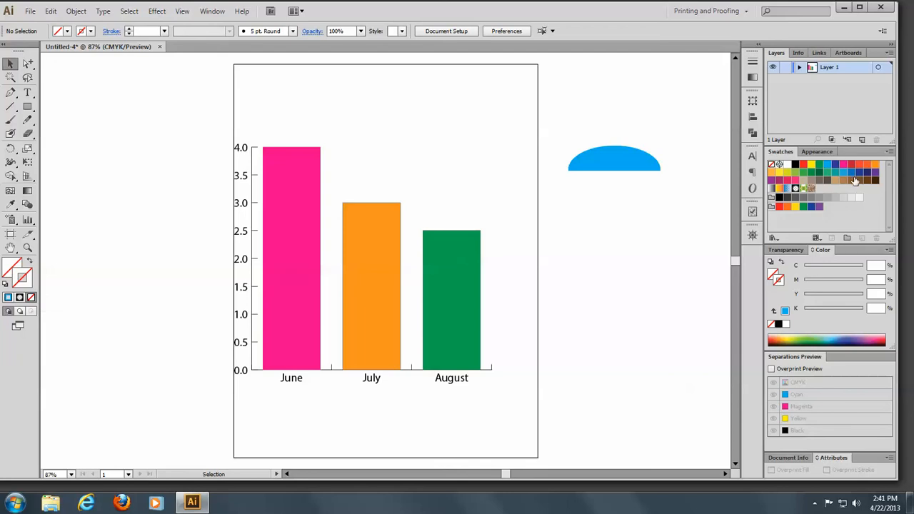
left_click(854, 182)
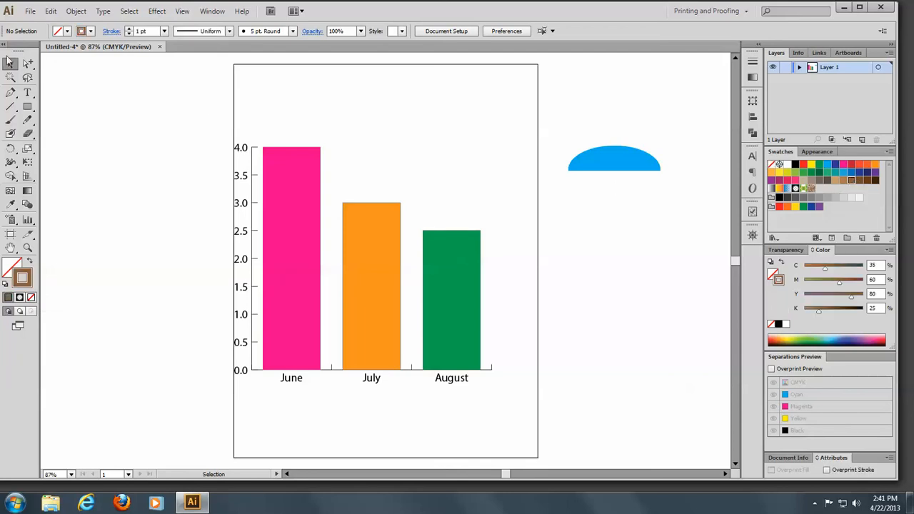
left_click(10, 93)
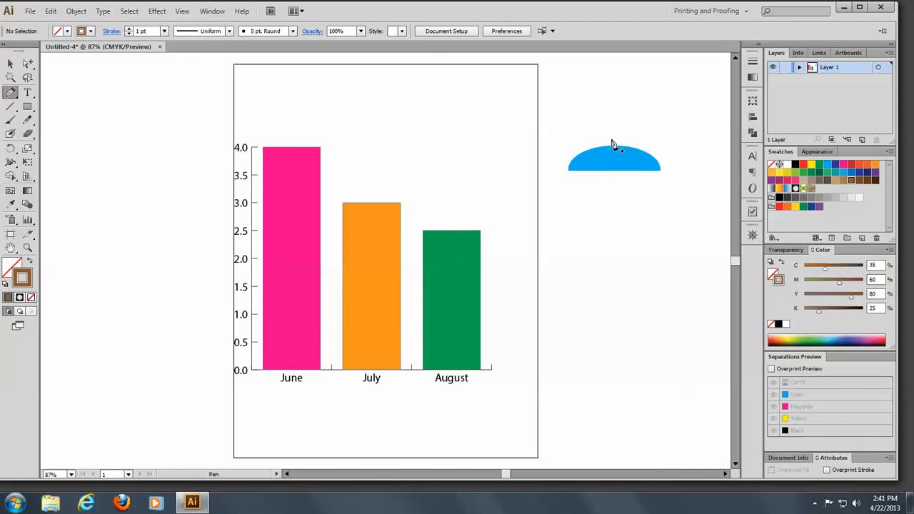
left_click(612, 140)
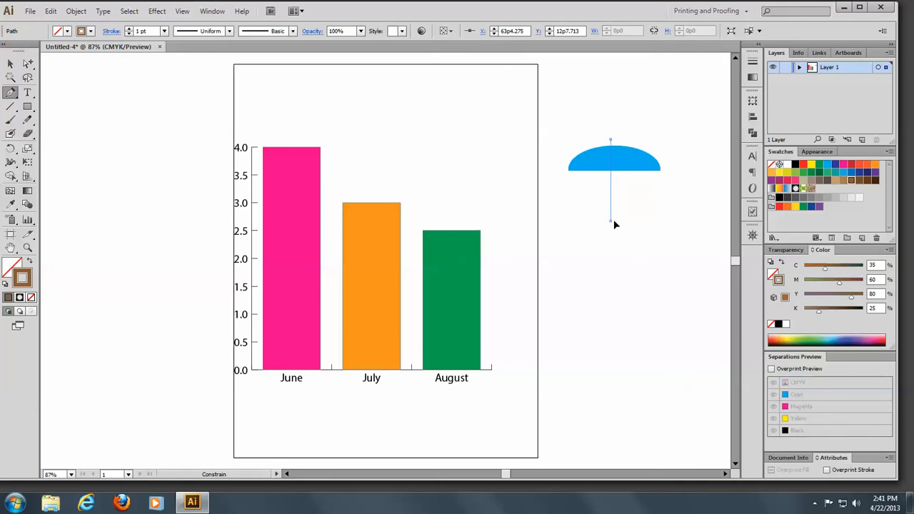
left_click(613, 222, "ctrl")
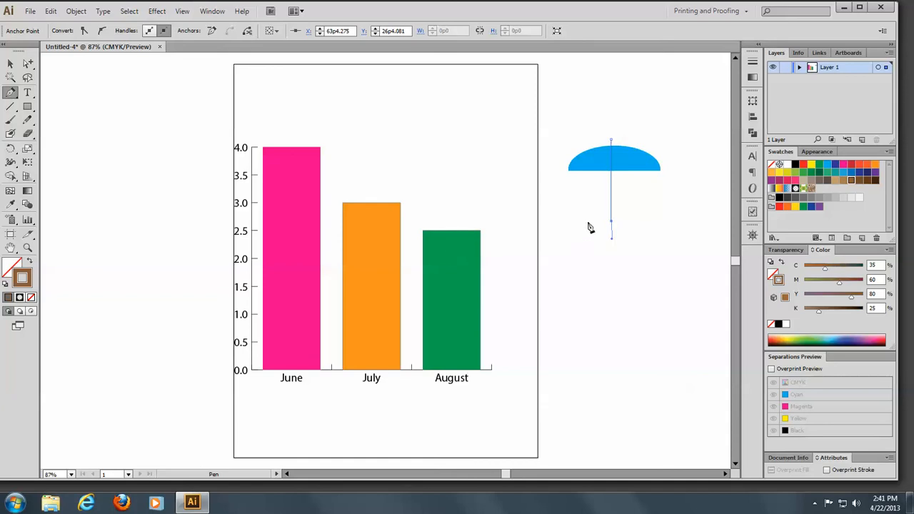
left_click(589, 227)
left_click(590, 222)
left_click(590, 212)
- Set the umbrella handle's stroke to 5 pt with round caps
left_click(10, 64)
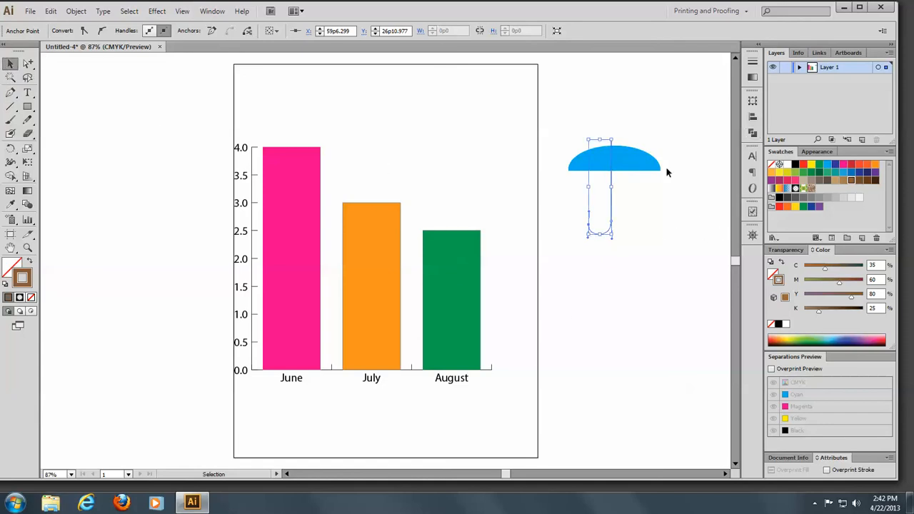
left_click(755, 63)
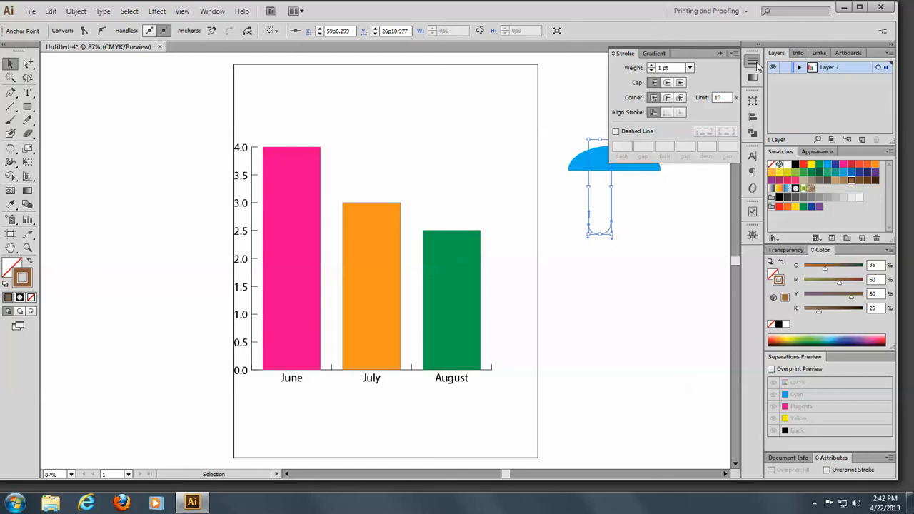
left_click(651, 67)
left_click(650, 67)
left_click(651, 67)
left_click(651, 68)
left_click(667, 83)
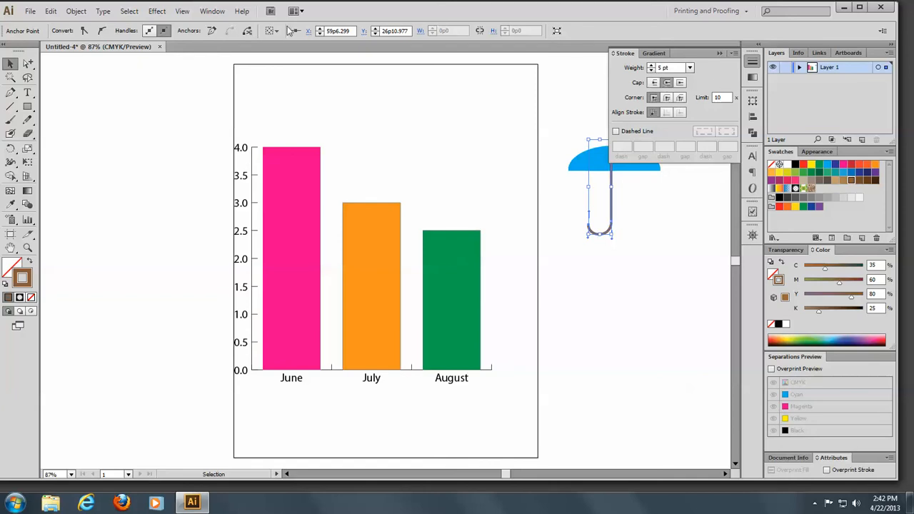
left_click(720, 54)
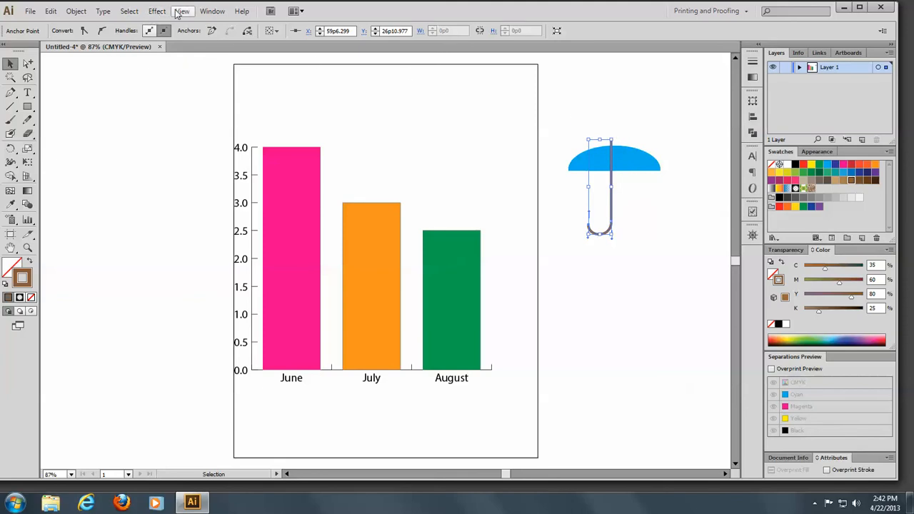
- Send the brown handle to the back, behind the cyan dome, and deselect it
left_click(74, 11)
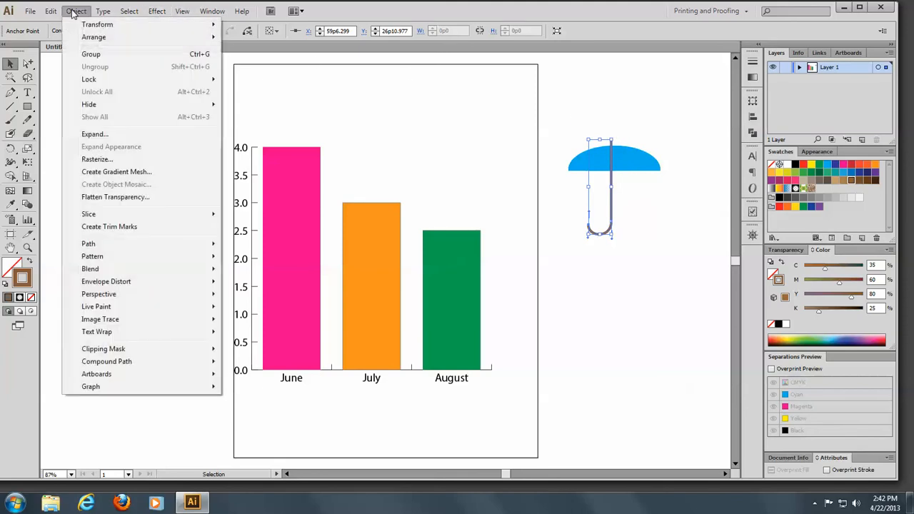
mouse_move(119, 39)
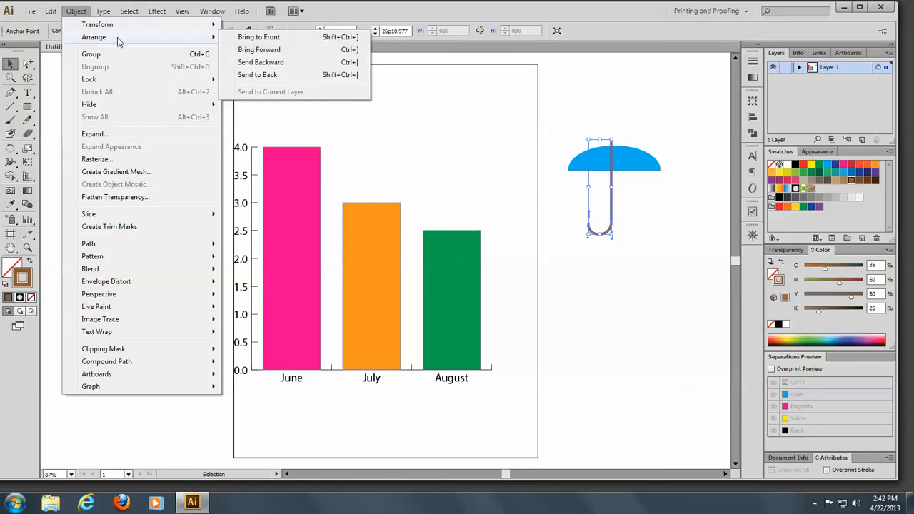
left_click(273, 77)
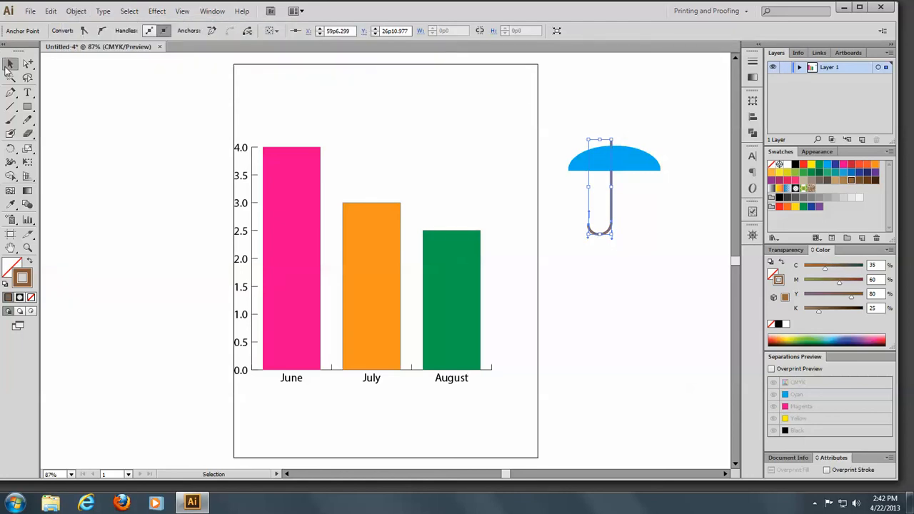
left_click(537, 311)
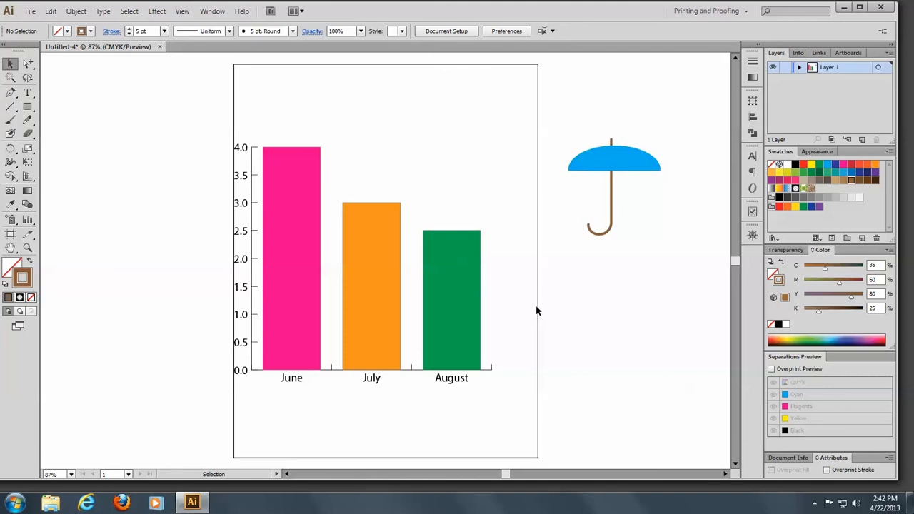
- Stretch the umbrella handle downward to make it longer, keeping its upper end in place, and deselect it
left_click_drag(565, 208, 628, 259)
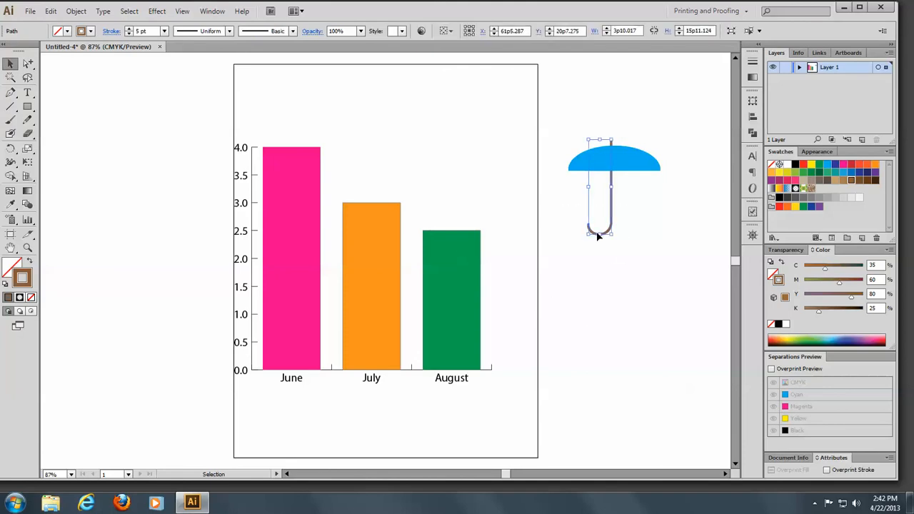
left_click_drag(598, 234, 600, 254)
left_click(668, 229)
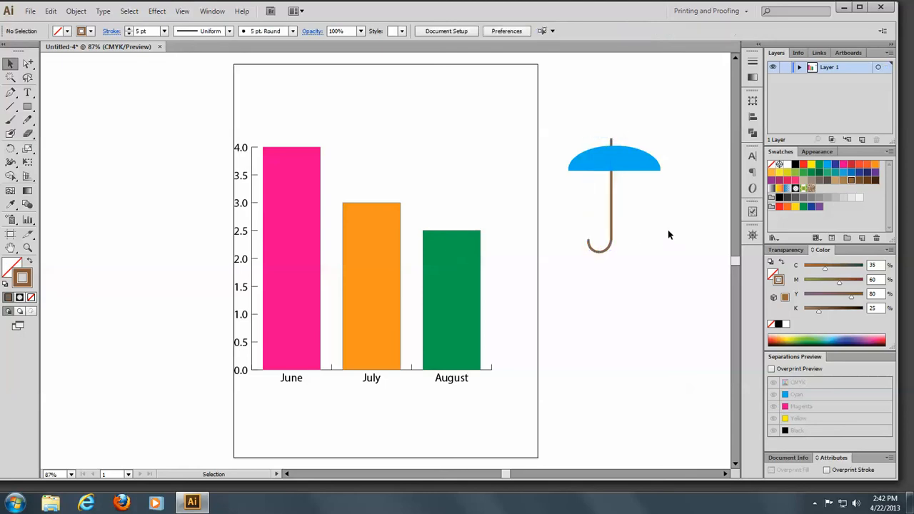
- Draw a straight horizontal line about 22p6 long just below the dome, crossing the handle, with the Pen tool and deselect it
left_click(10, 93)
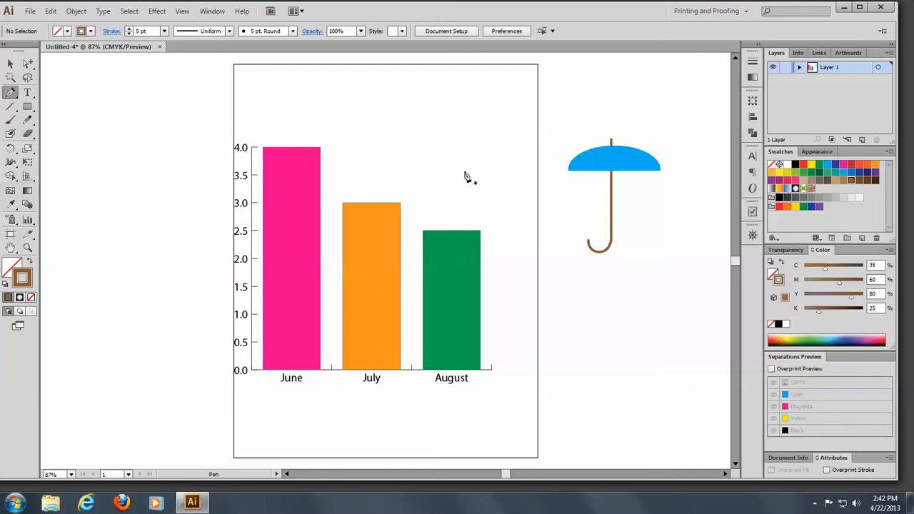
left_click(548, 174)
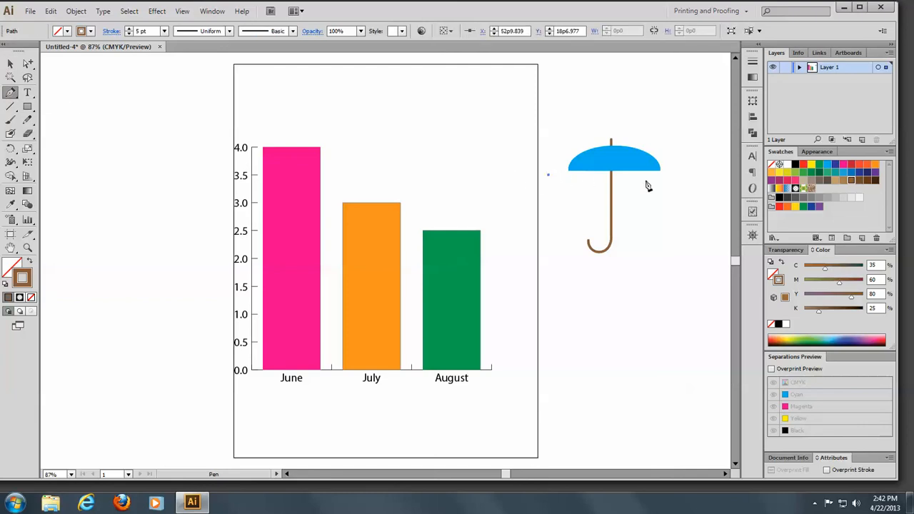
left_click(683, 175)
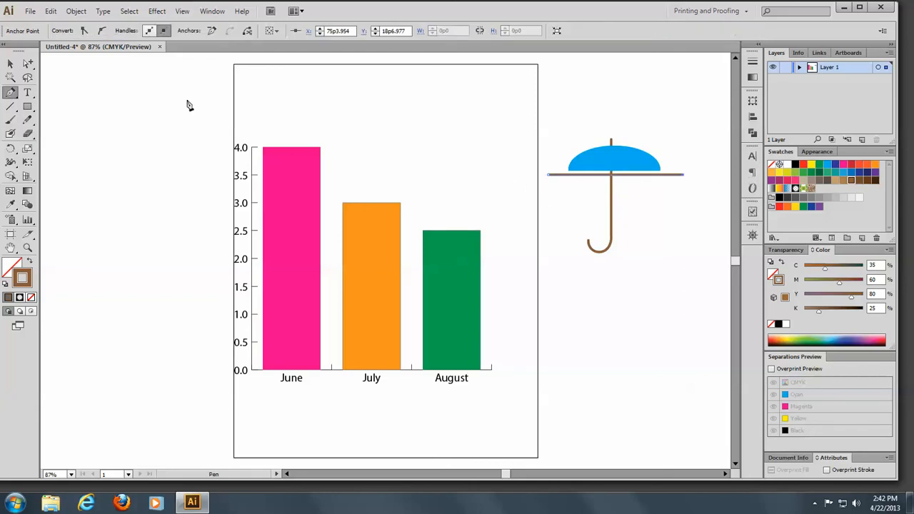
left_click(10, 64)
left_click(327, 103)
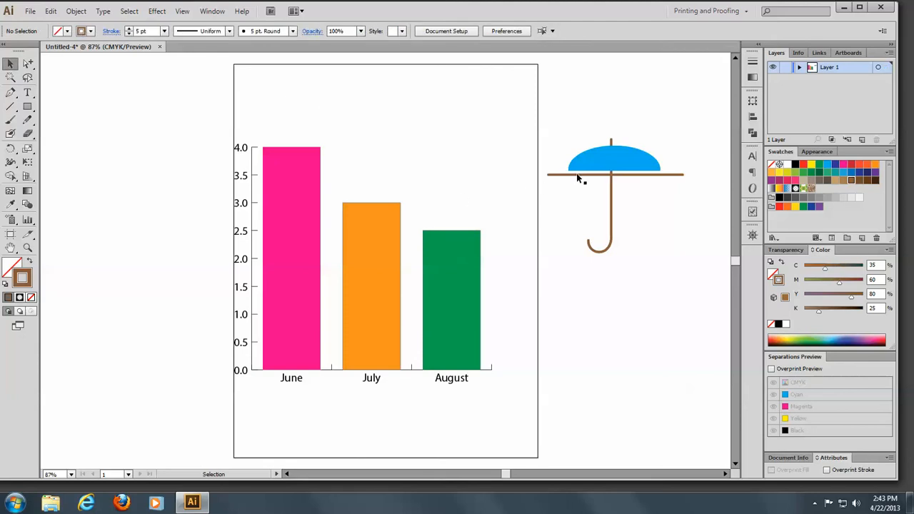
- Convert the horizontal line below the dome into a guide
left_click(573, 176)
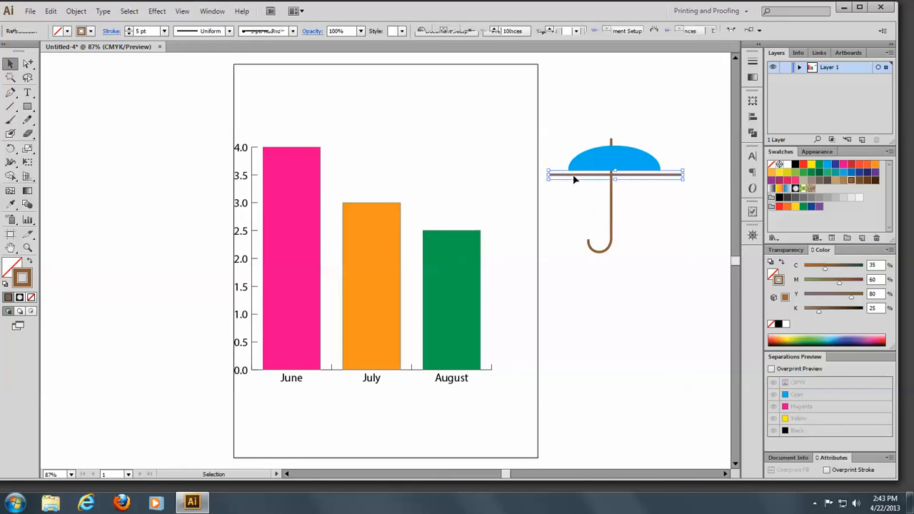
left_click(182, 12)
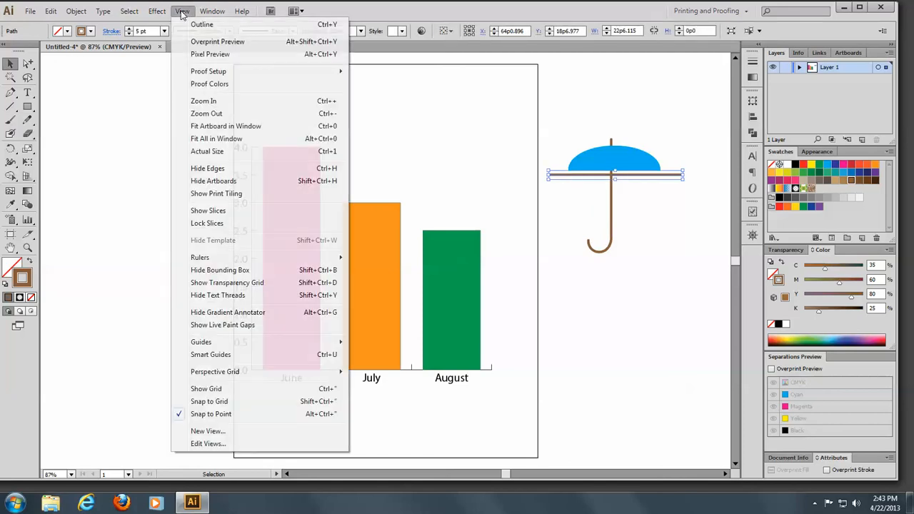
mouse_move(223, 346)
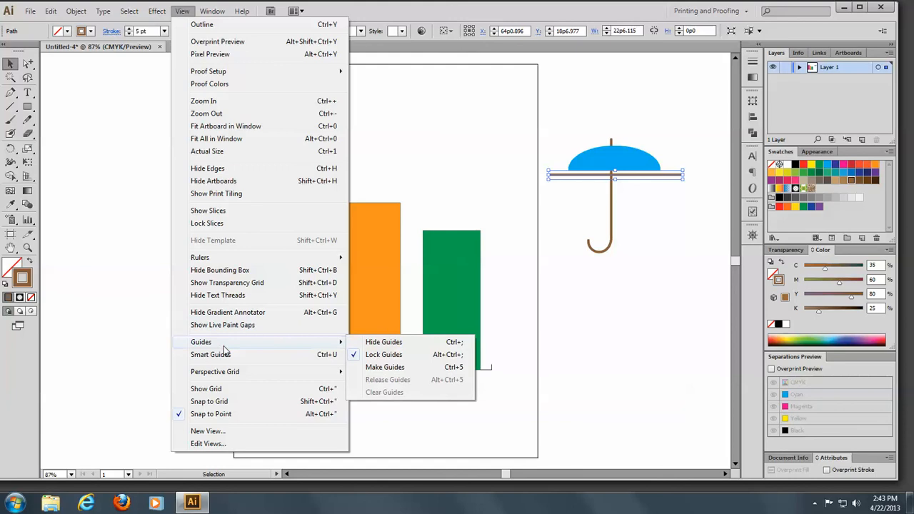
left_click(391, 368)
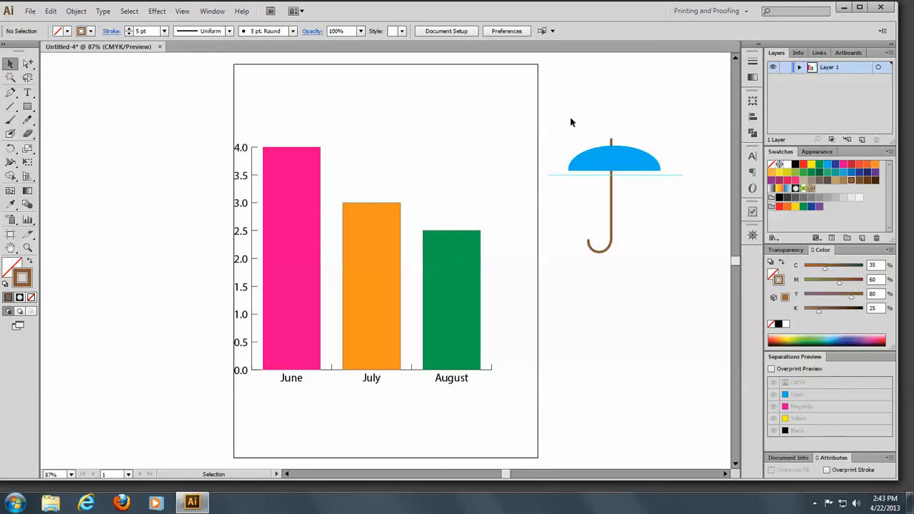
- Create a new graph design from the dome and handle, name it Umbrella, and deselect the artwork
left_click_drag(570, 123, 686, 283)
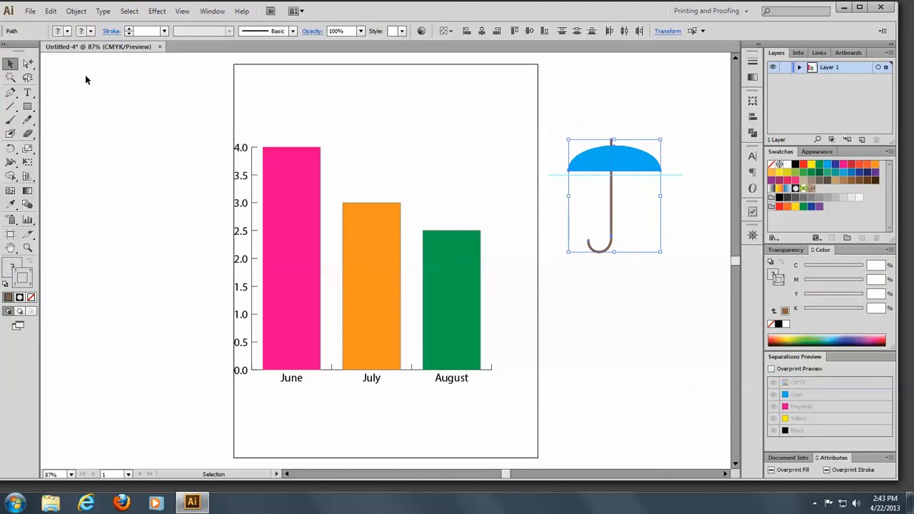
left_click(75, 12)
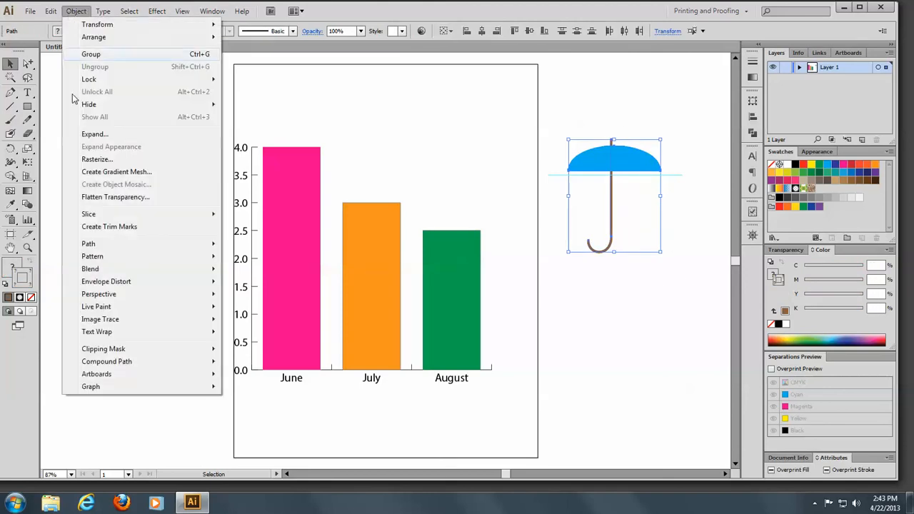
mouse_move(85, 388)
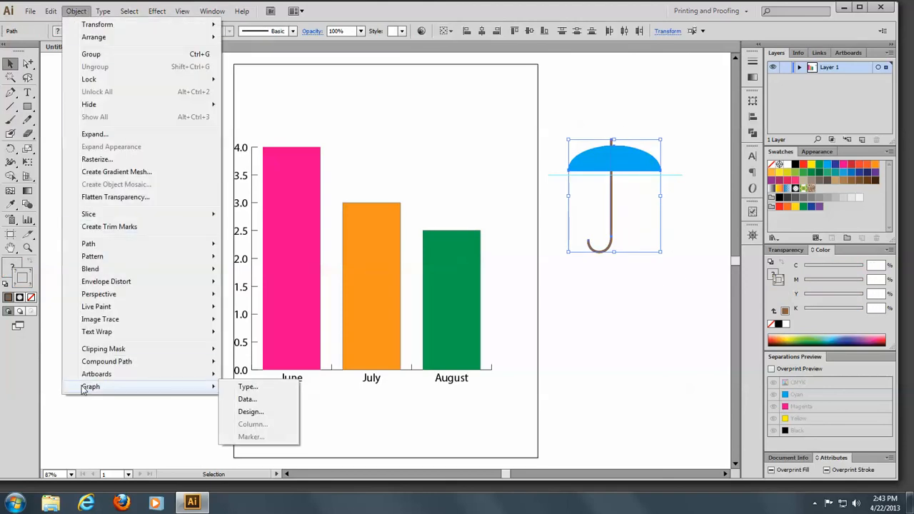
left_click(250, 412)
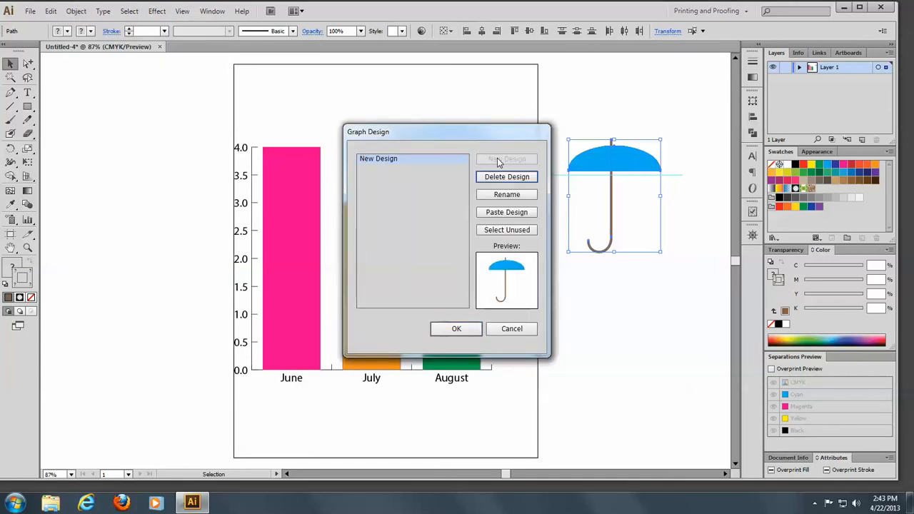
left_click(508, 195)
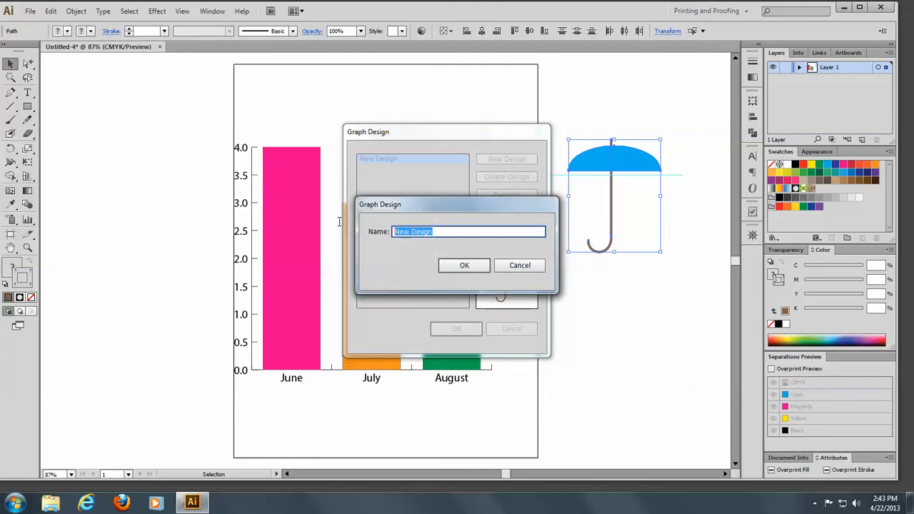
type("Umbrella")
left_click(466, 265)
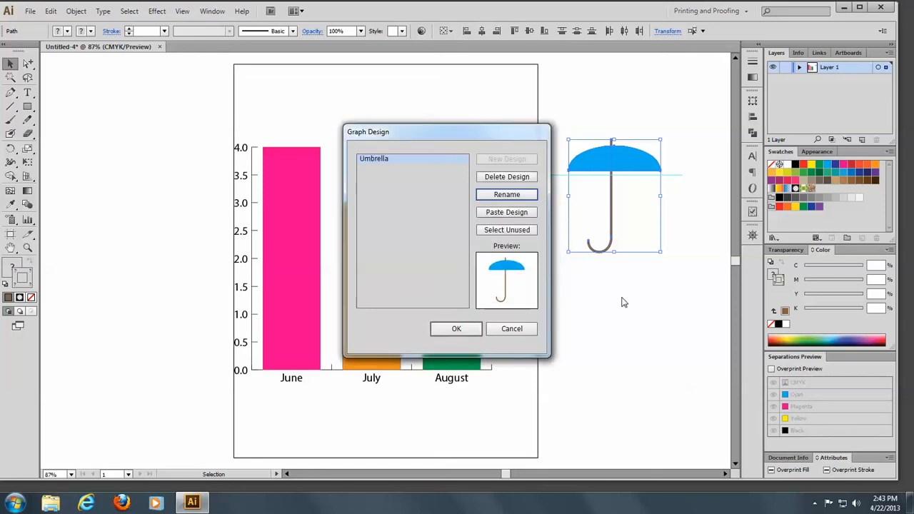
left_click(478, 330)
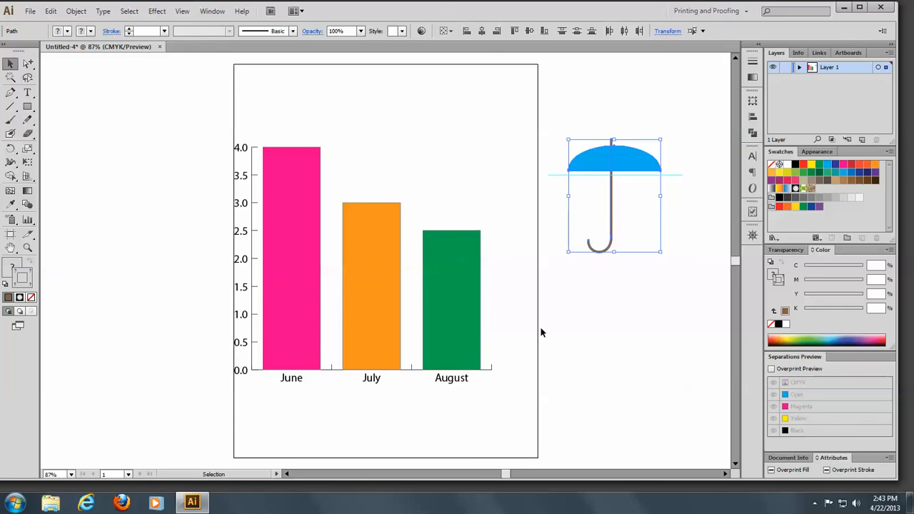
left_click(609, 318)
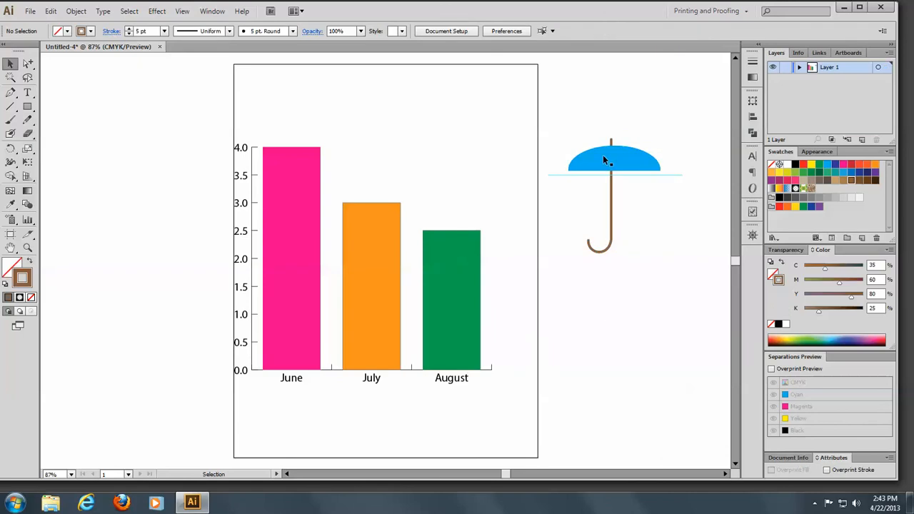
- Try the Umbrella column design on the graph with the Vertically Scaled column type, and undo it
left_click(298, 209)
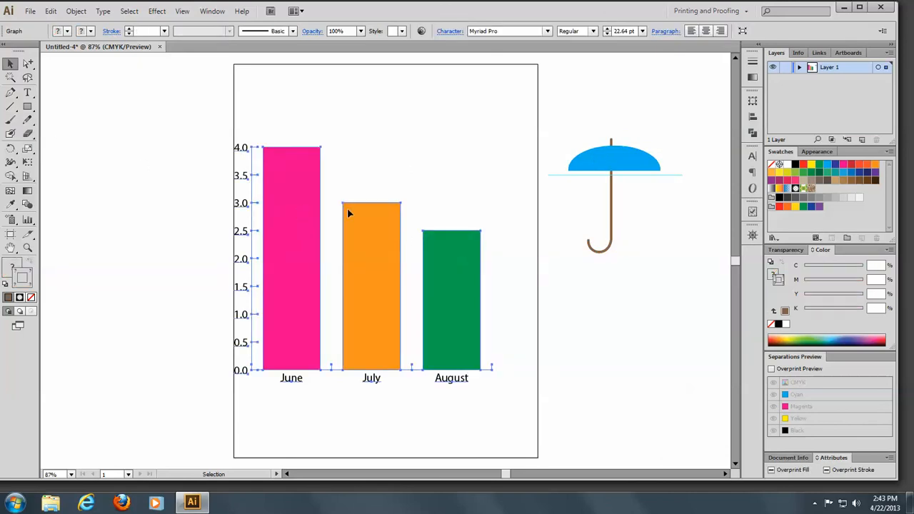
left_click(75, 11)
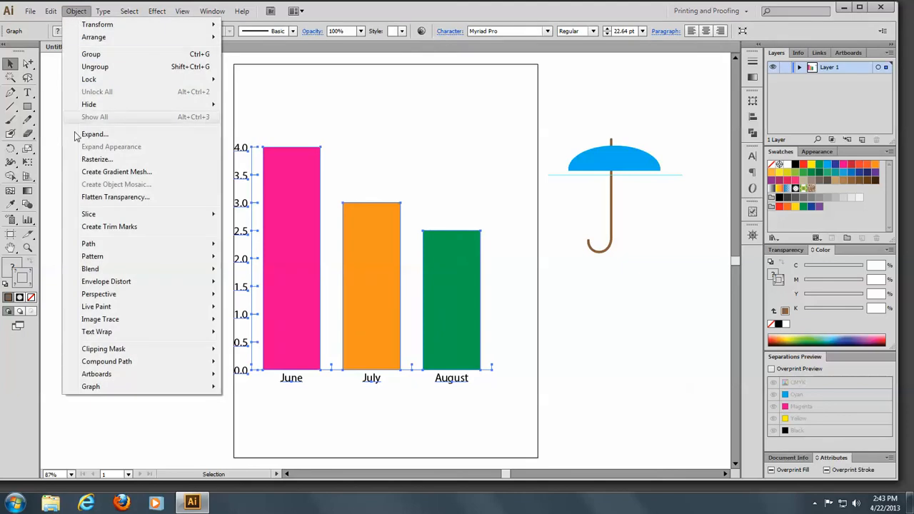
mouse_move(89, 389)
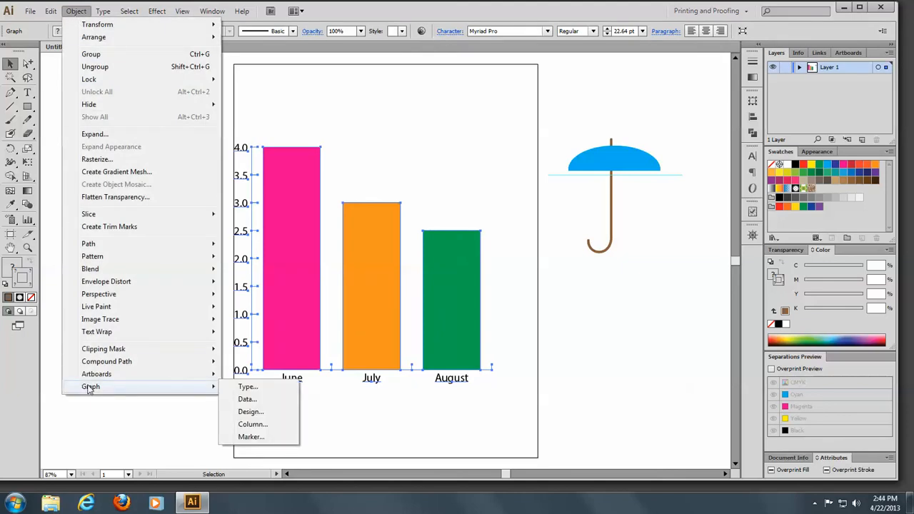
left_click(259, 427)
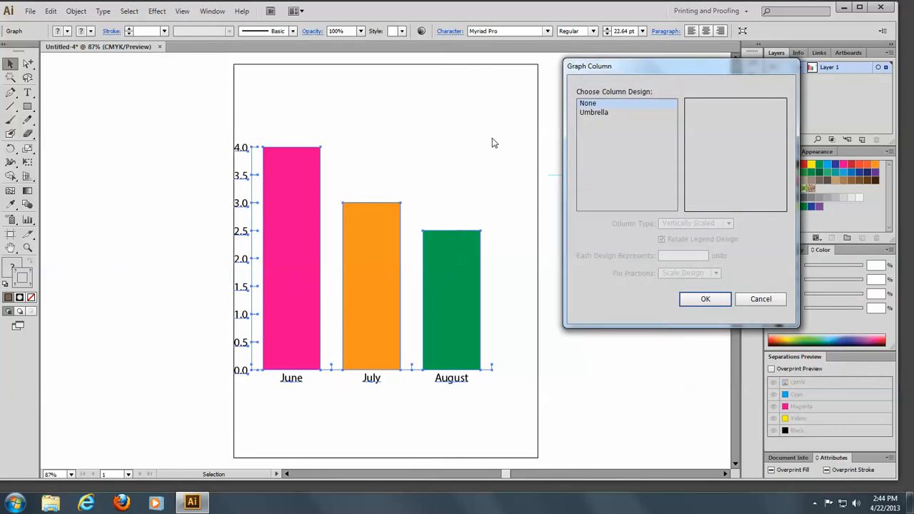
left_click(593, 113)
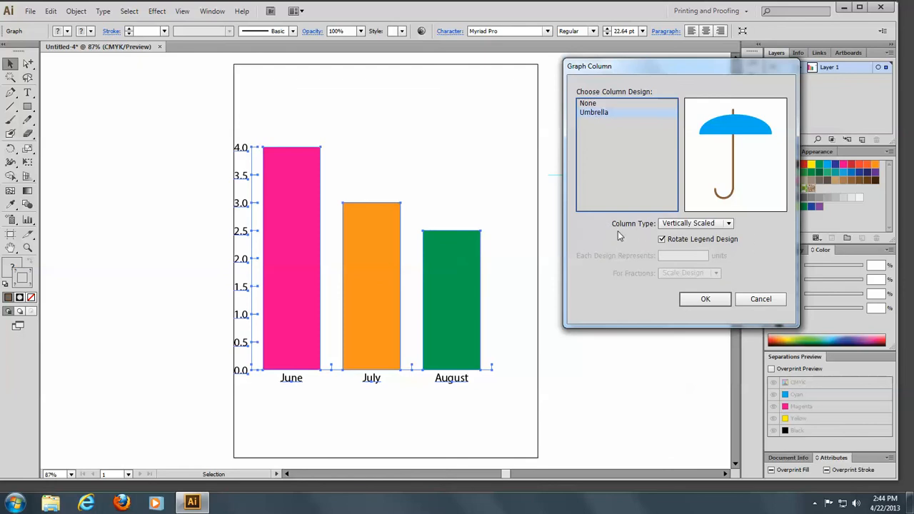
left_click(706, 300)
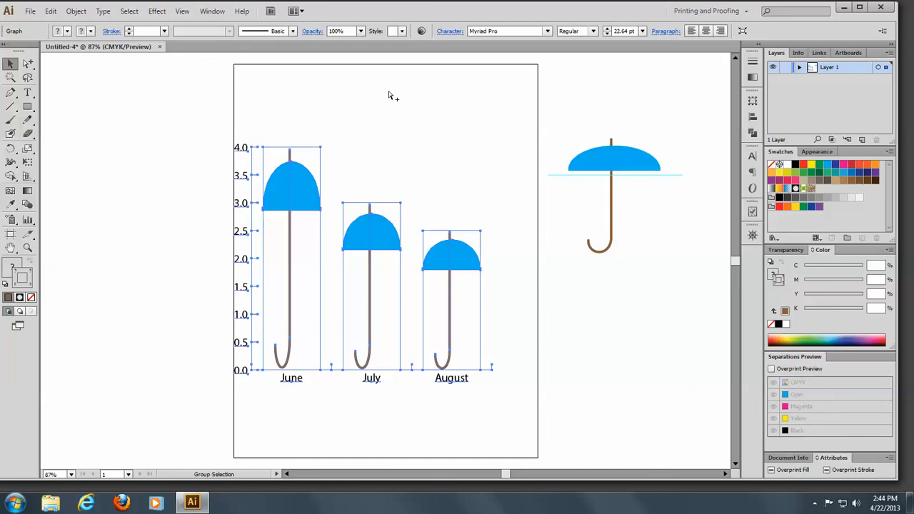
key("ctrl+z")
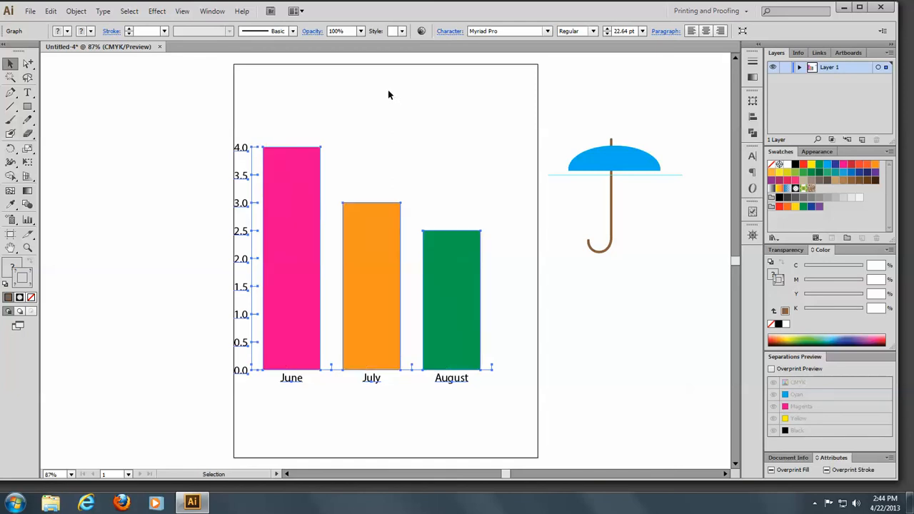
- Try the Umbrella column design on the graph with the Uniformly Scaled column type, and undo it
left_click(75, 11)
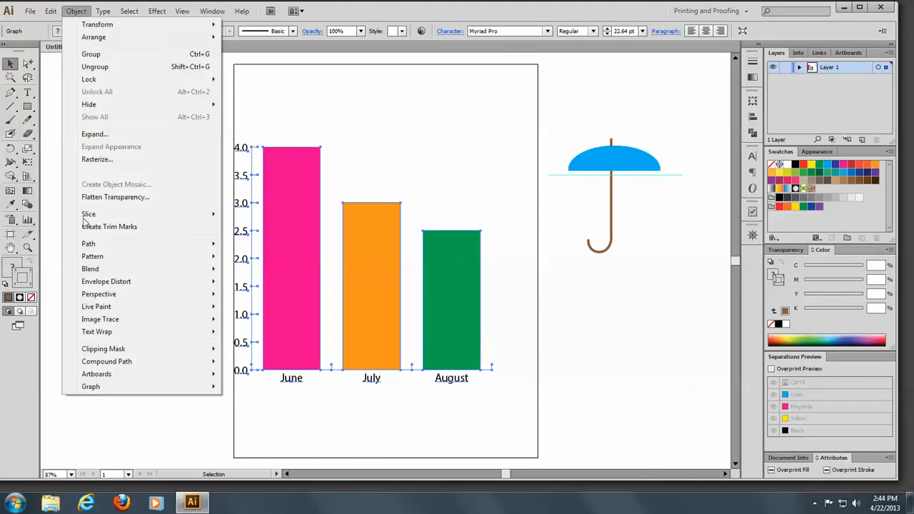
mouse_move(99, 388)
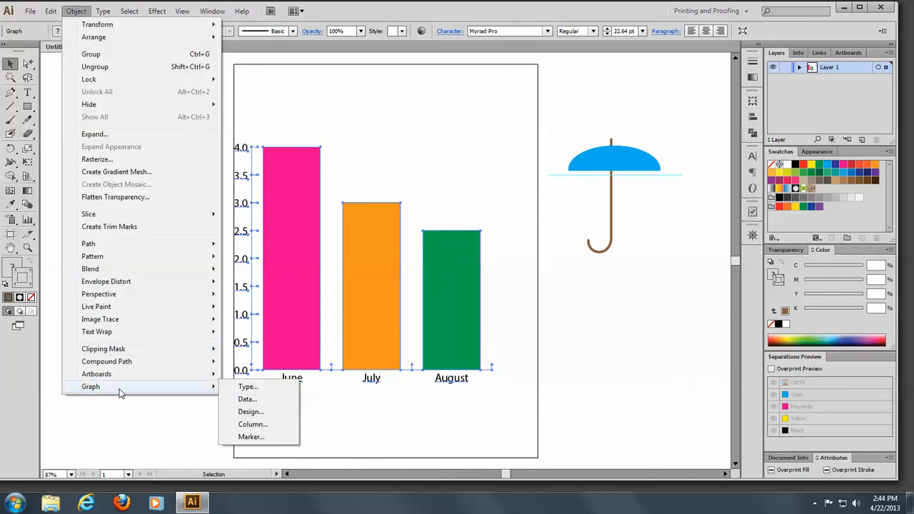
left_click(255, 428)
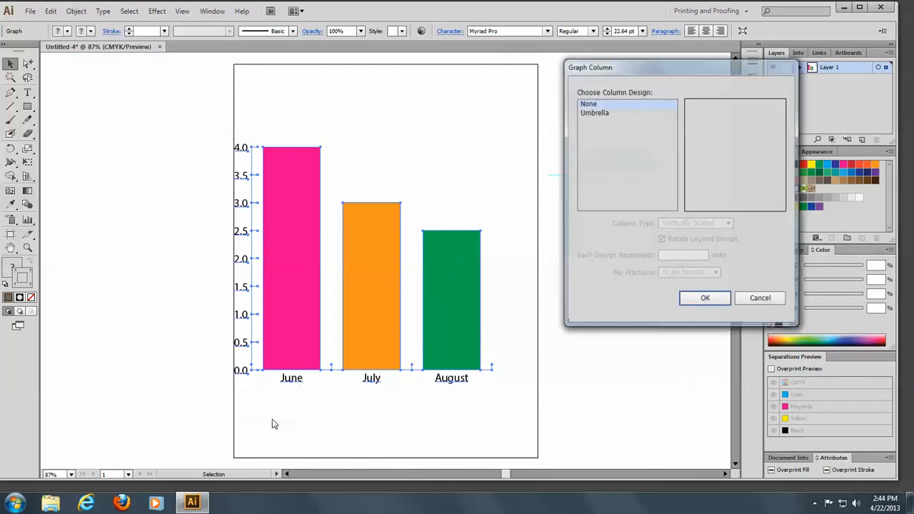
left_click(597, 114)
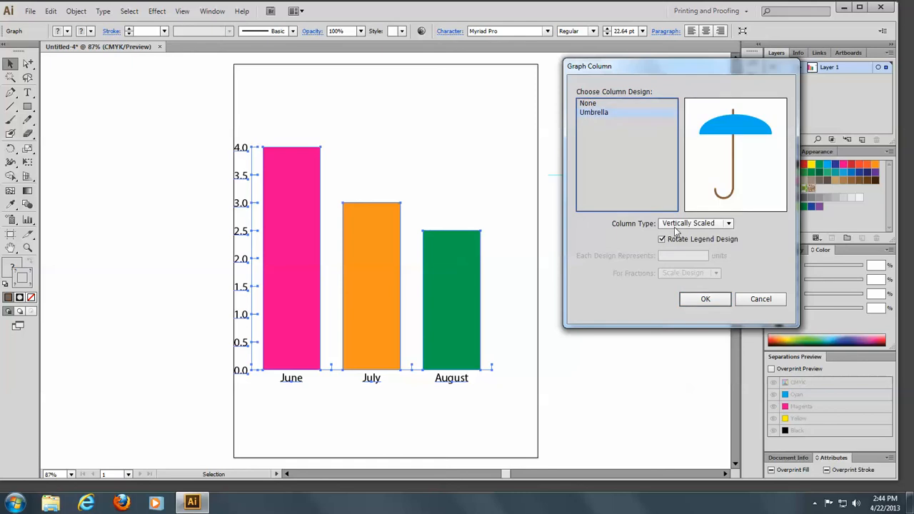
left_click(729, 224)
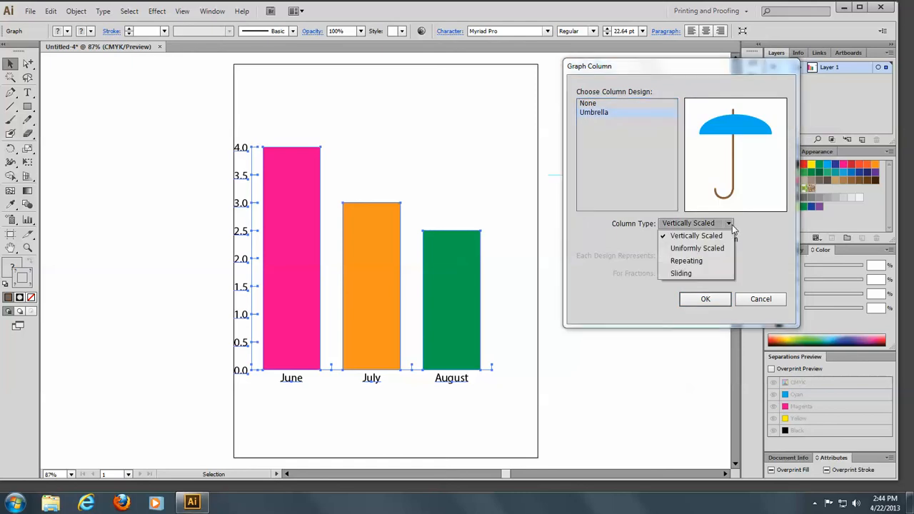
left_click(717, 250)
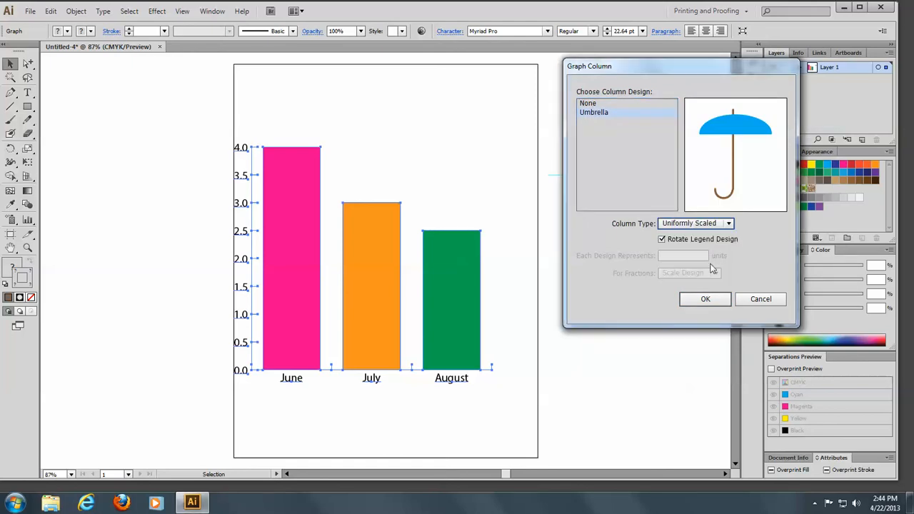
left_click(705, 300)
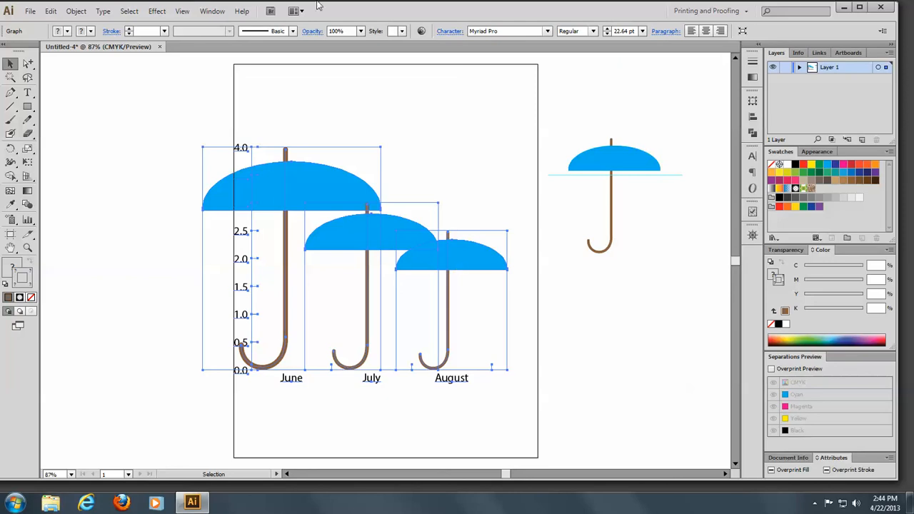
key("ctrl+z")
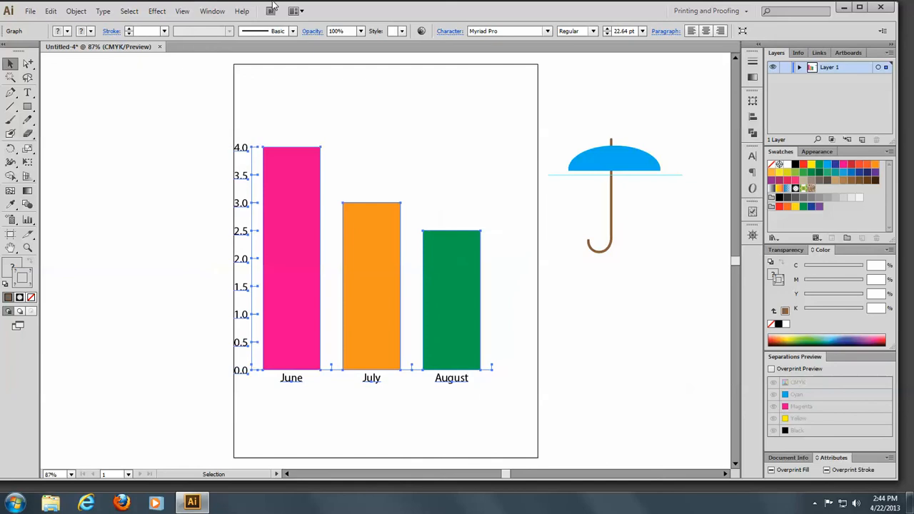
- Try the Umbrella design as a Repeating column type, each design representing 1 unit with fractions set to Scale Design, and undo it
left_click(76, 11)
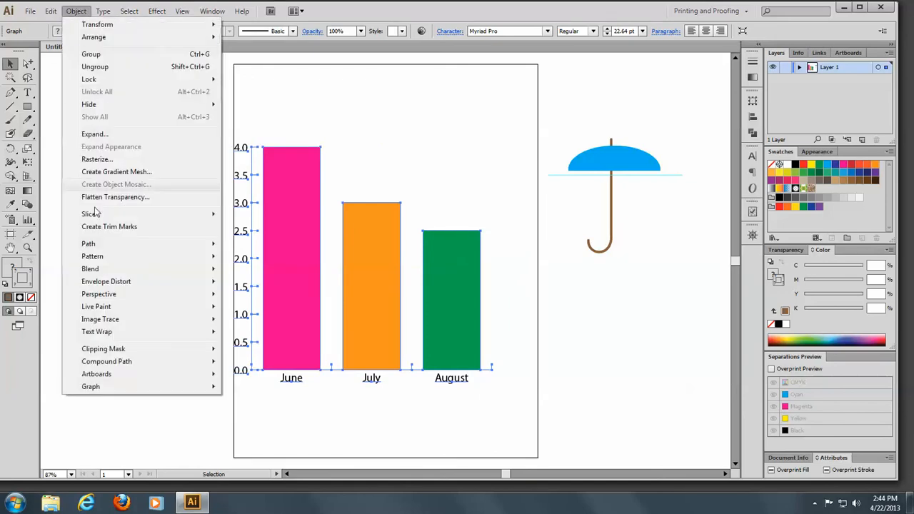
mouse_move(104, 388)
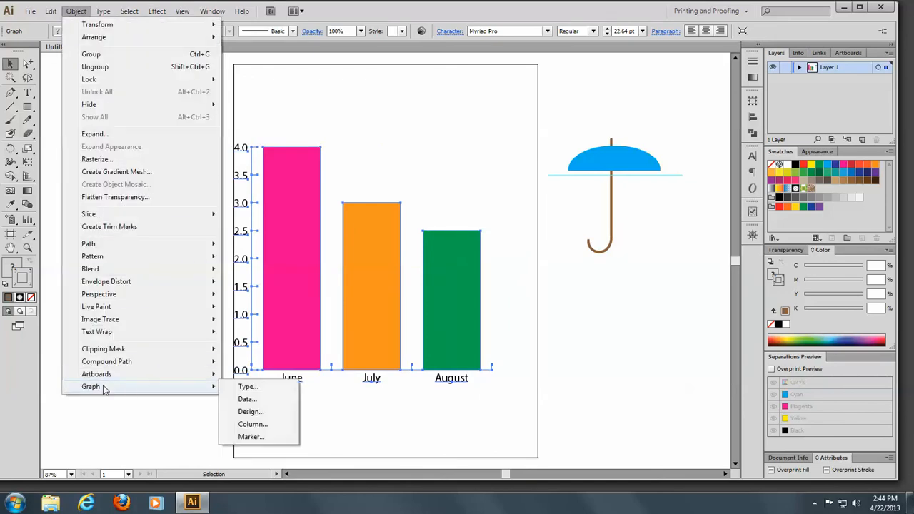
left_click(266, 427)
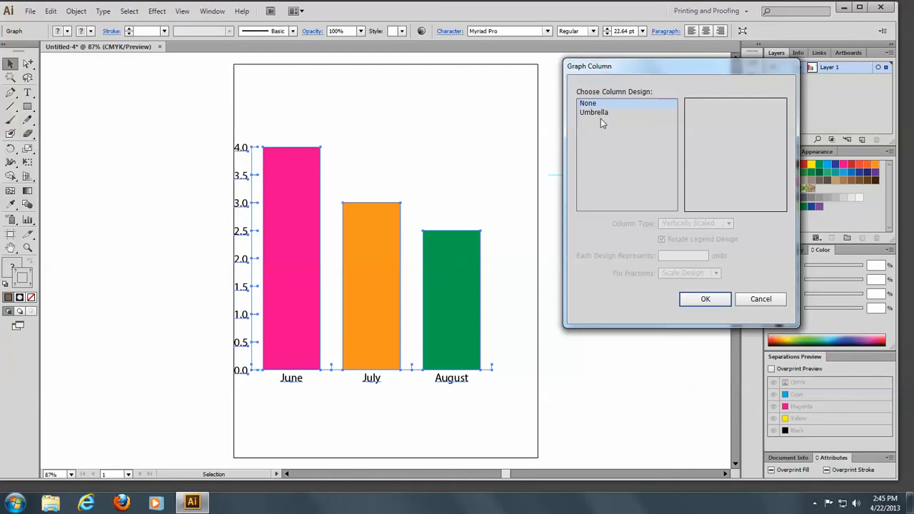
left_click(600, 114)
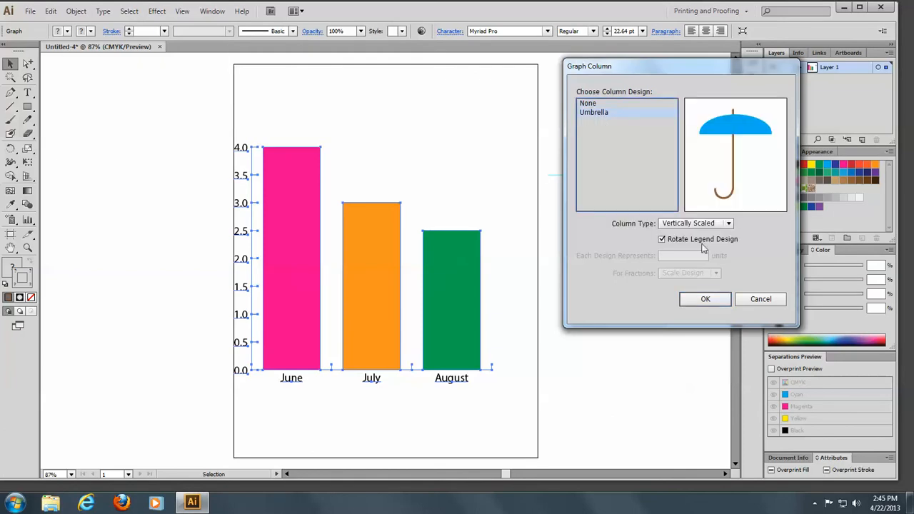
left_click(729, 223)
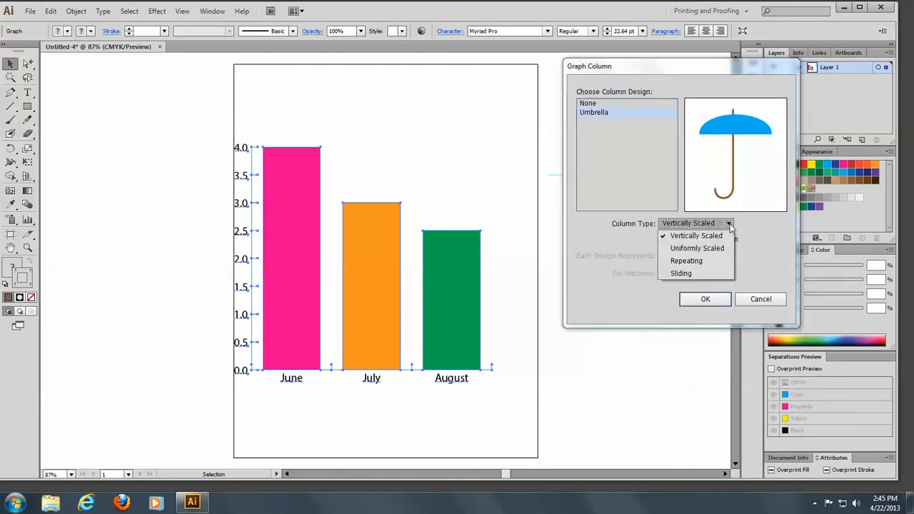
left_click(684, 262)
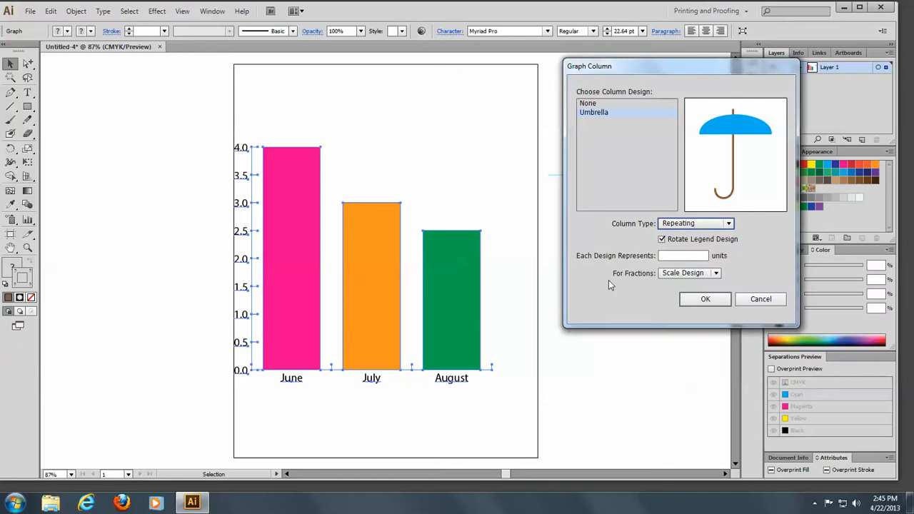
left_click(667, 255)
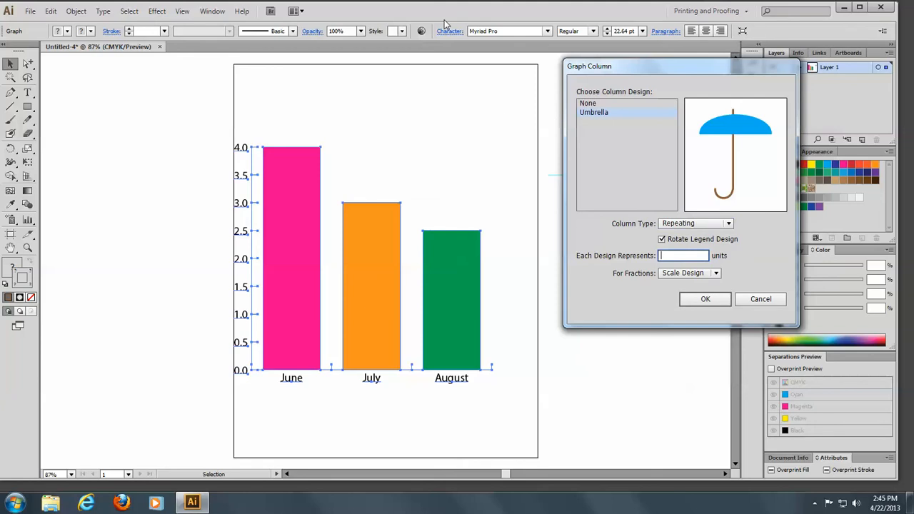
type("1")
left_click(705, 301)
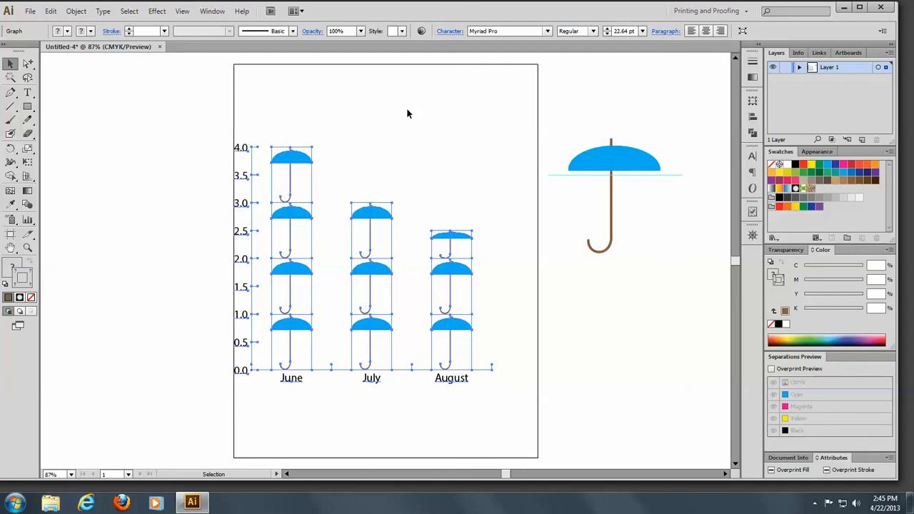
left_click(408, 114)
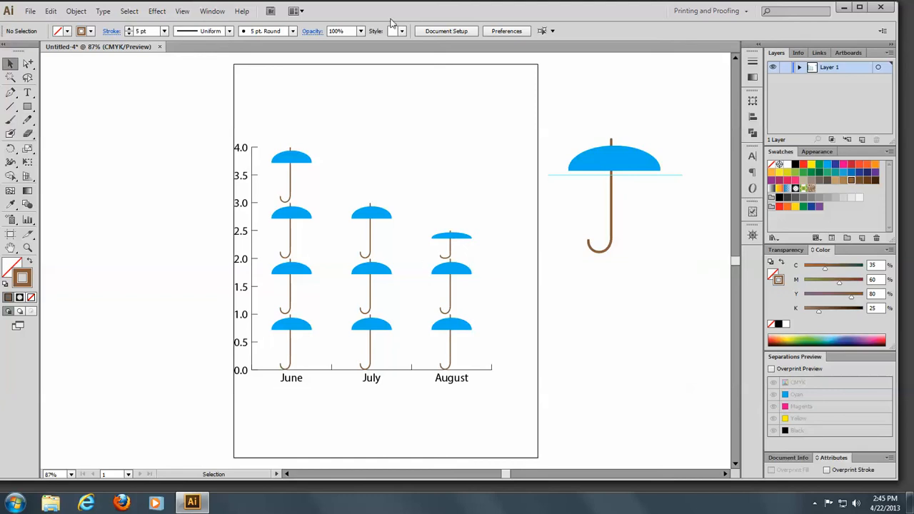
key("ctrl+z")
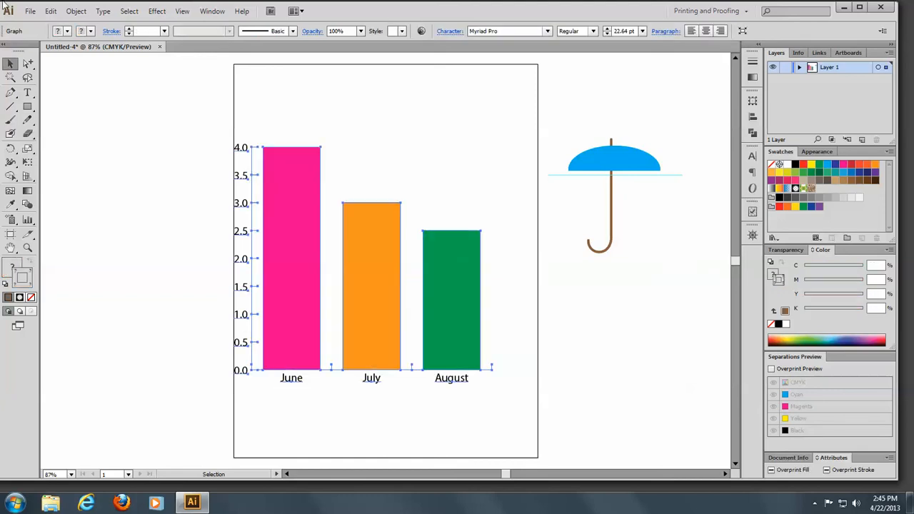
- Try the Umbrella design as a Repeating column type, each design representing 1 unit with fractions set to Chop Design, and undo it
left_click(75, 11)
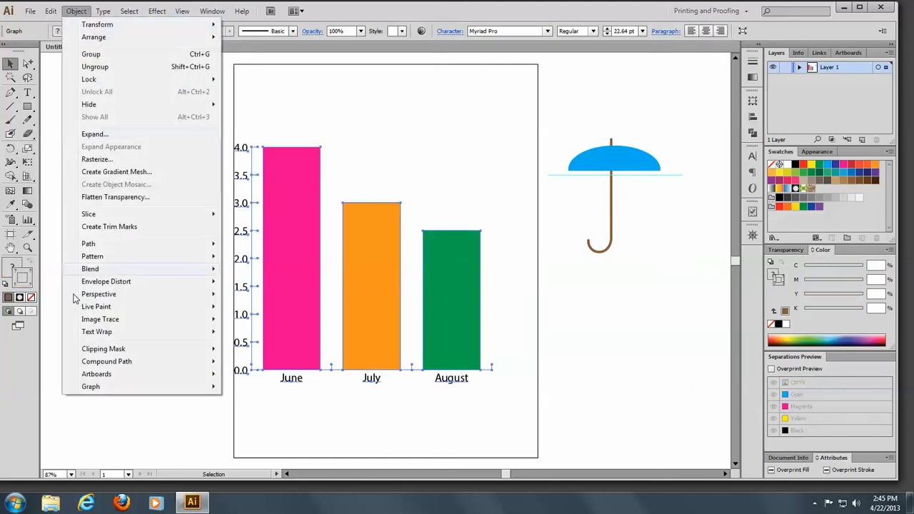
mouse_move(114, 386)
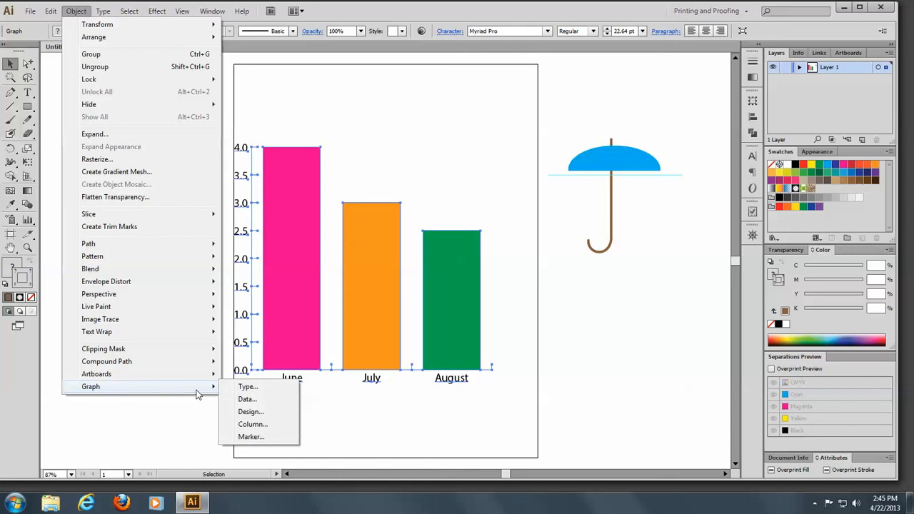
left_click(244, 424)
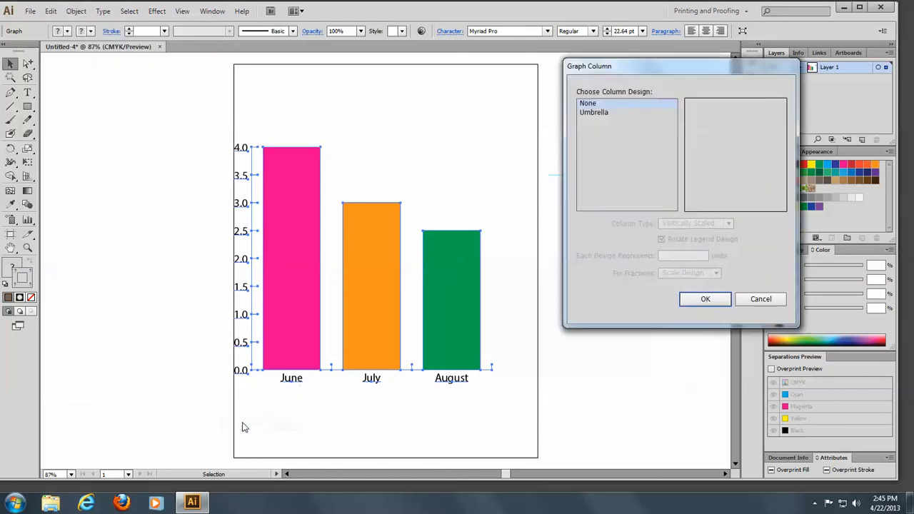
left_click(592, 114)
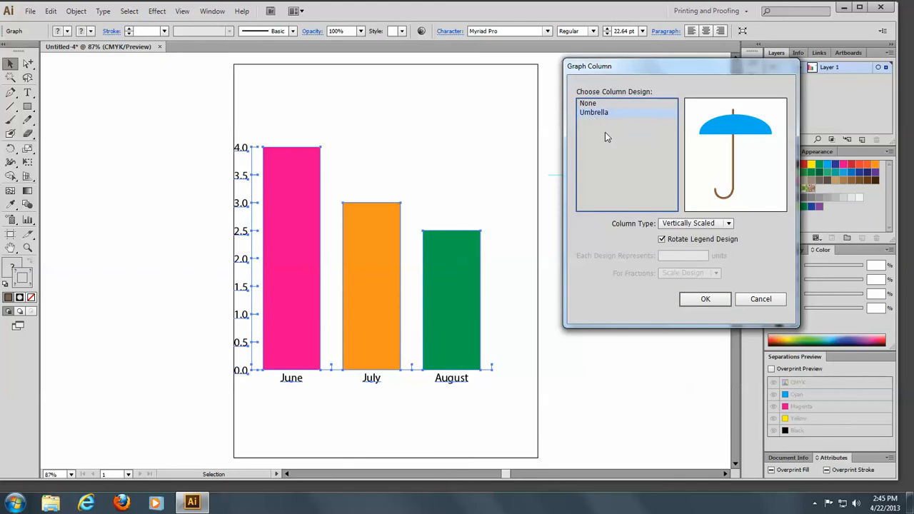
left_click(730, 223)
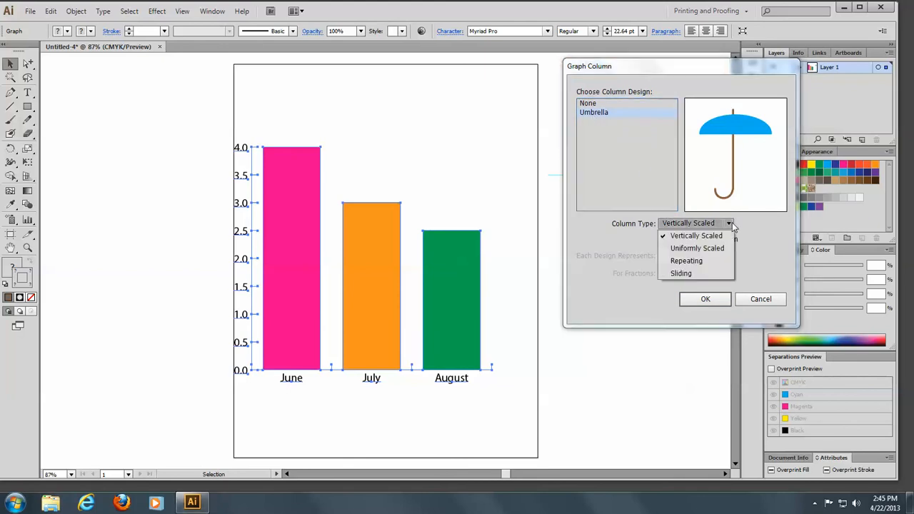
left_click(686, 261)
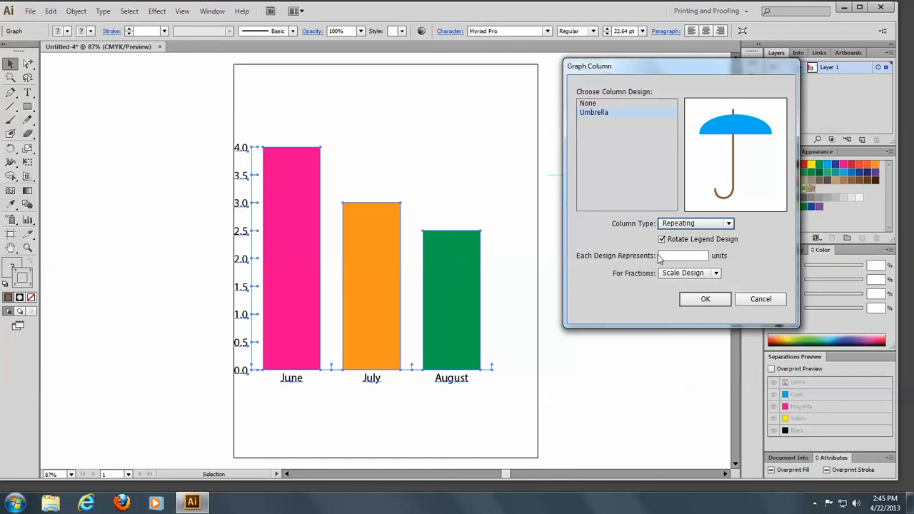
left_click(664, 255)
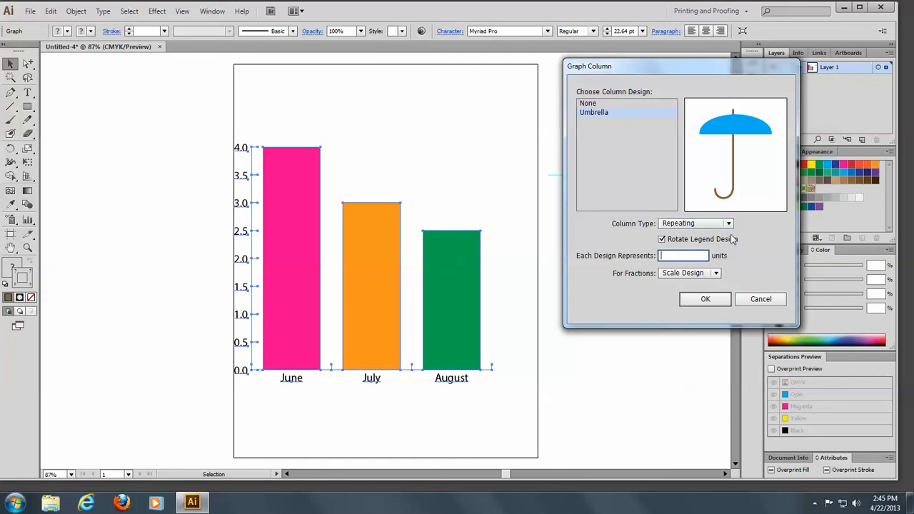
type("1")
left_click(717, 273)
left_click(702, 285)
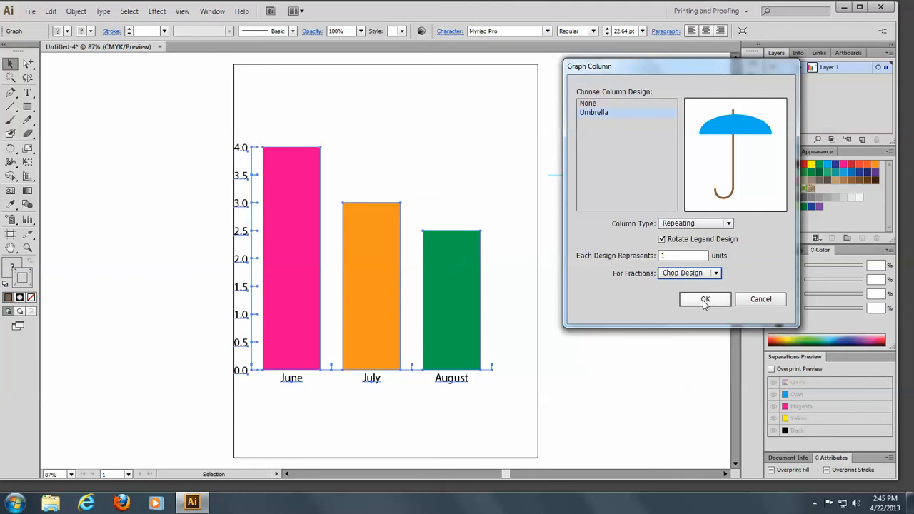
left_click(706, 299)
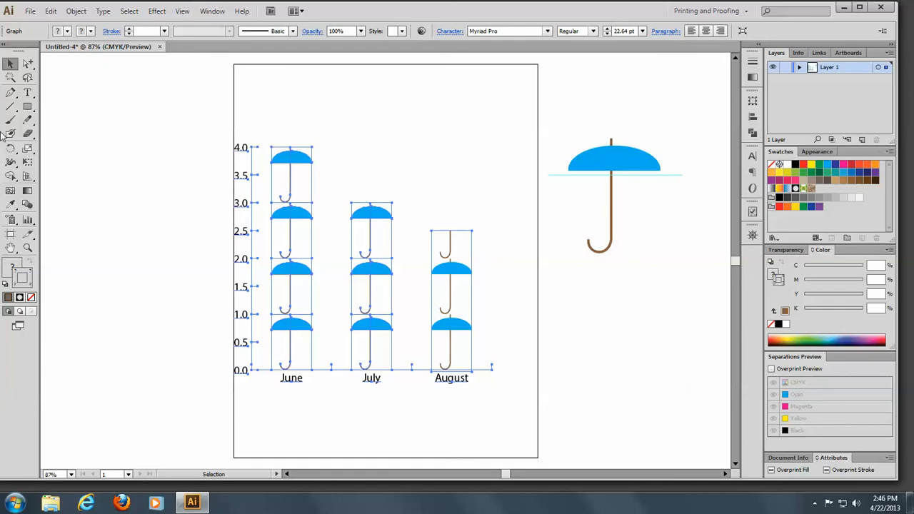
key("ctrl+z")
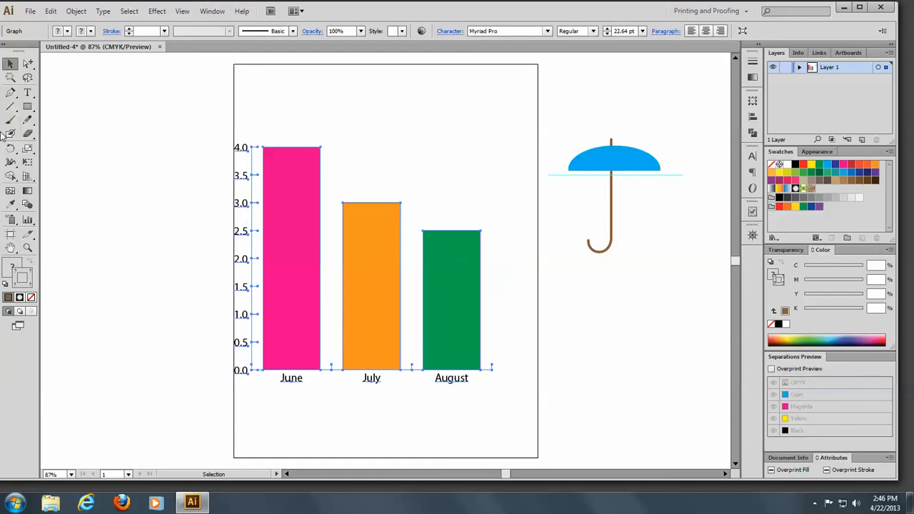
- Try the Umbrella column design on the graph with the Sliding column type, and undo it
left_click(70, 12)
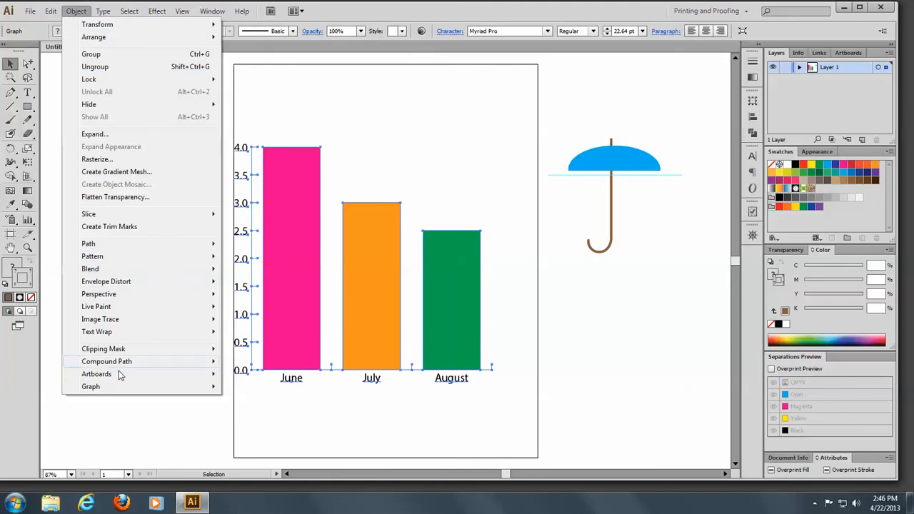
mouse_move(122, 386)
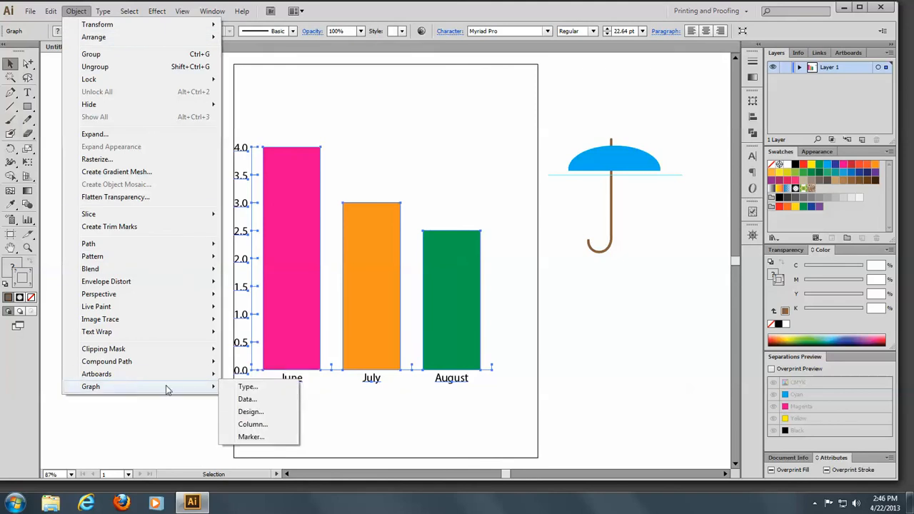
left_click(251, 425)
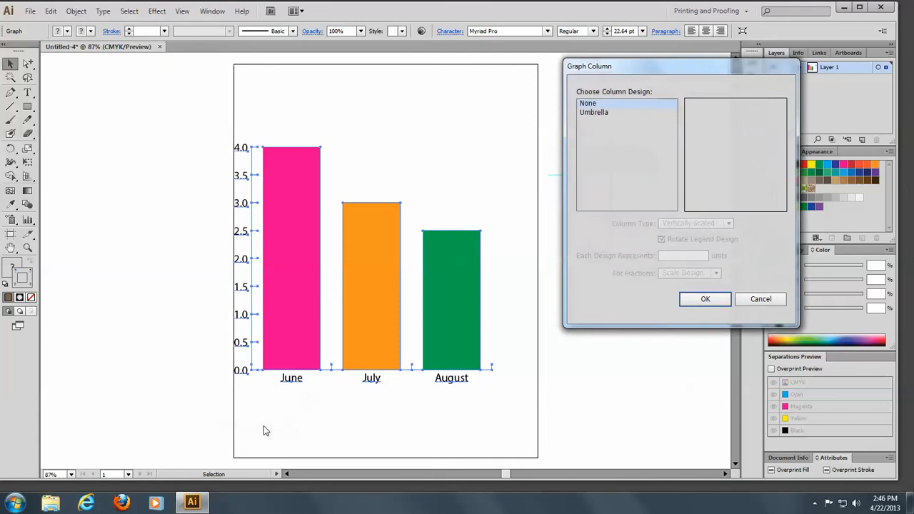
left_click(596, 113)
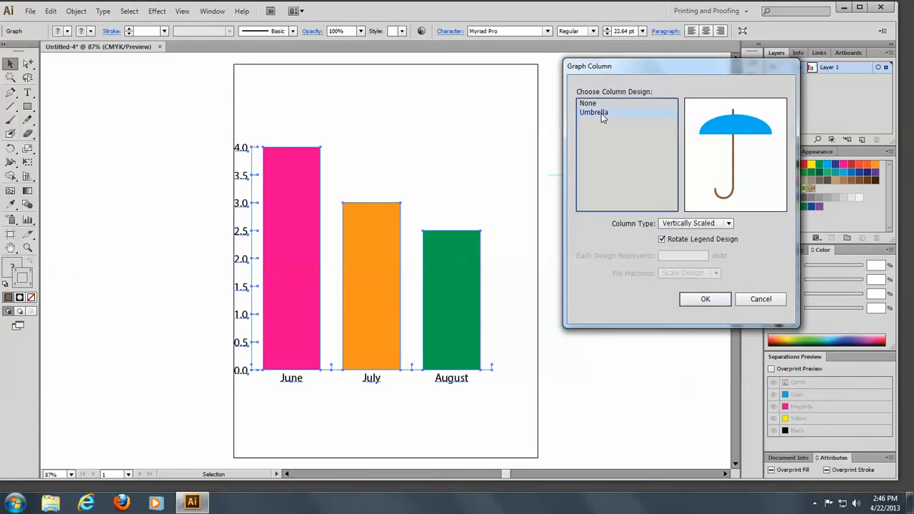
left_click(729, 224)
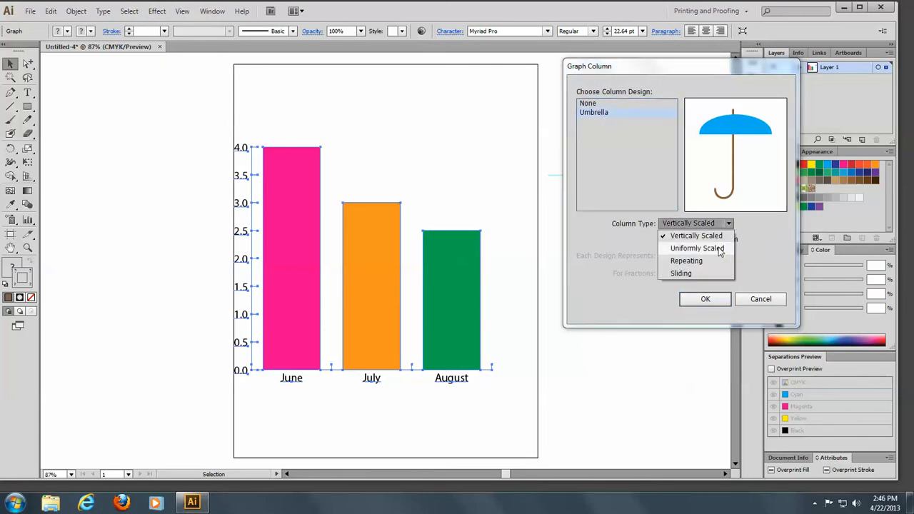
left_click(682, 274)
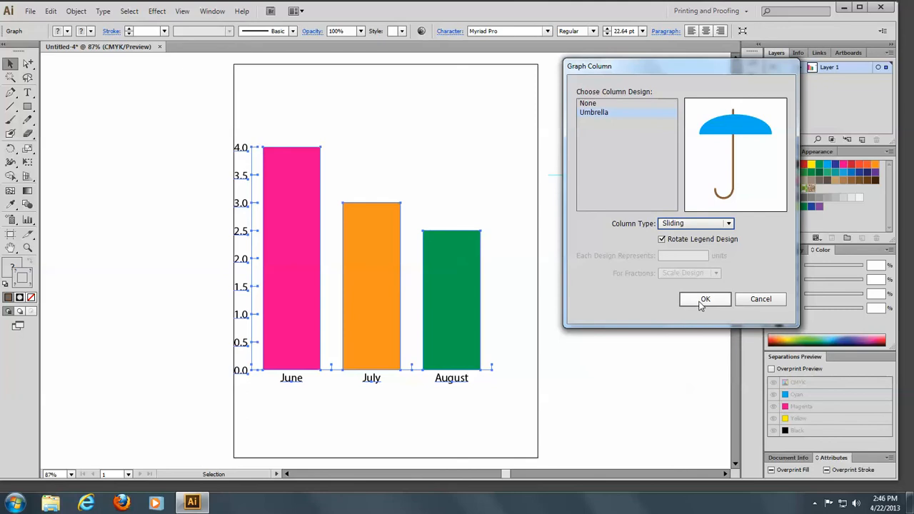
left_click(702, 303)
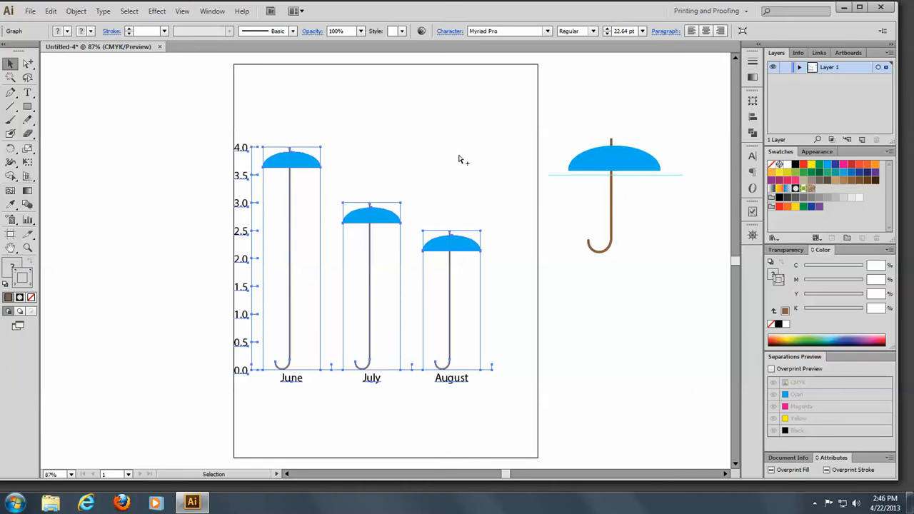
key("ctrl+z")
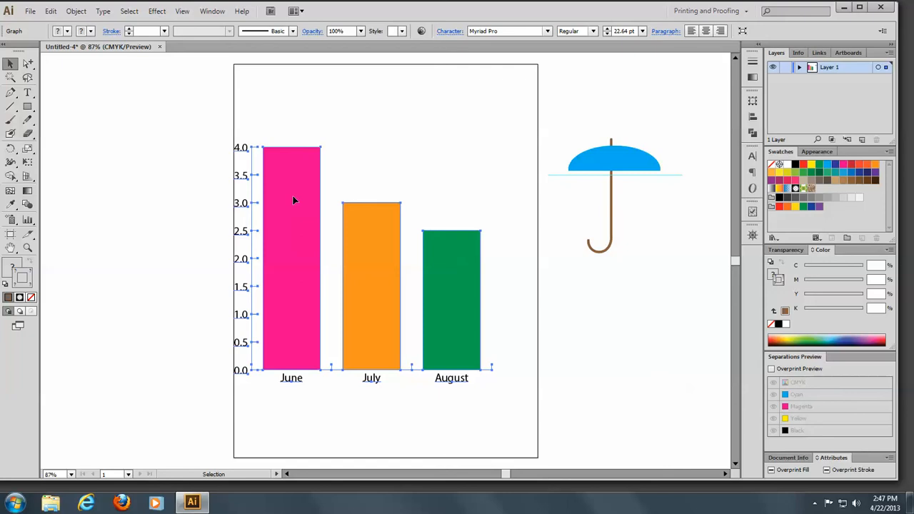
- Look at the marker designs offered for the graph and close the marker settings without applying one
left_click(76, 11)
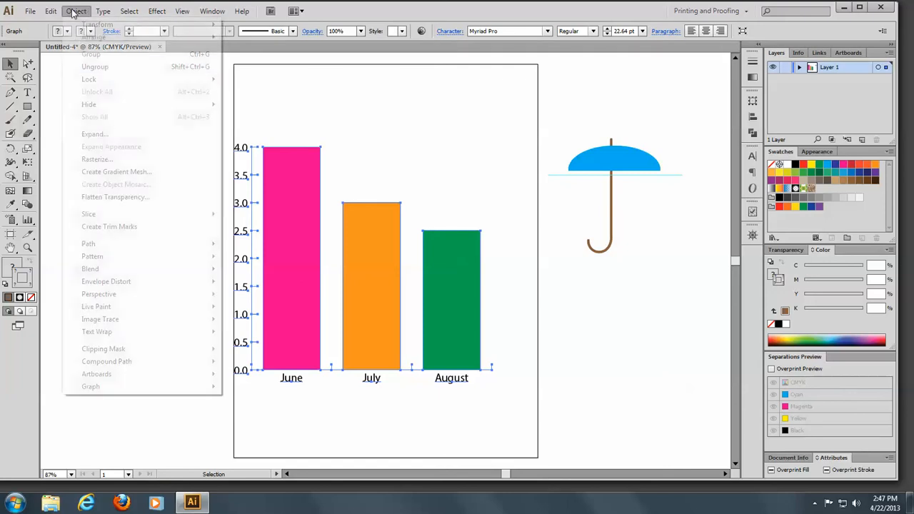
mouse_move(106, 387)
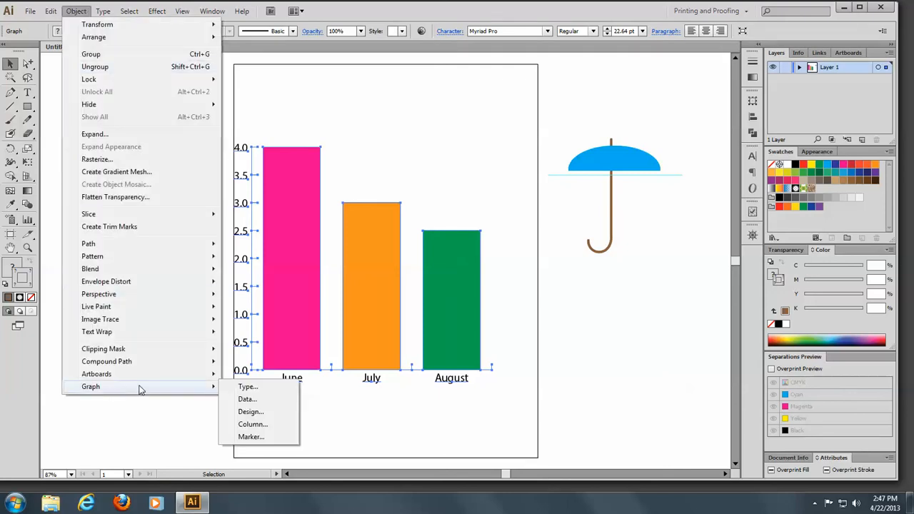
left_click(255, 437)
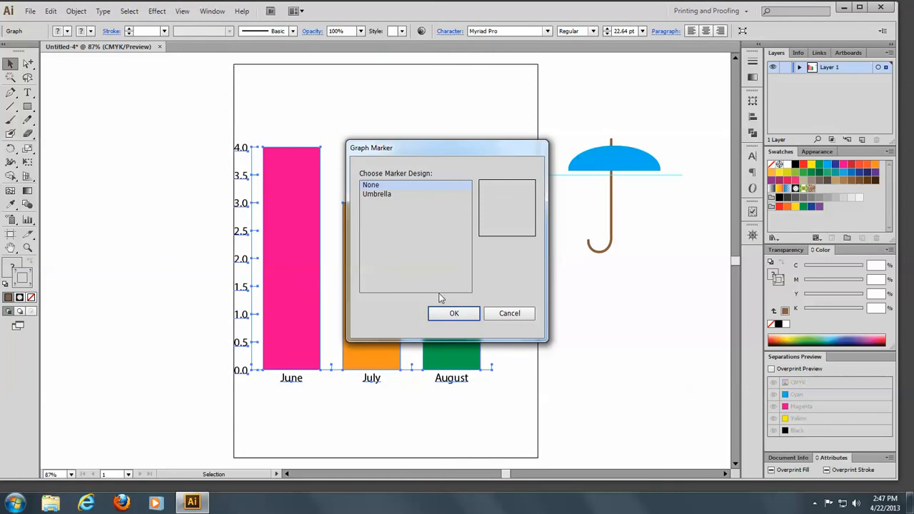
left_click(520, 314)
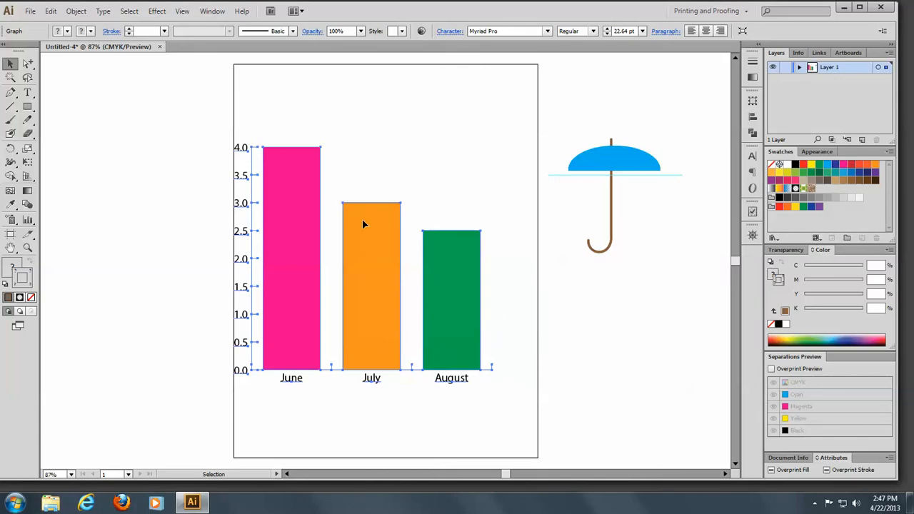